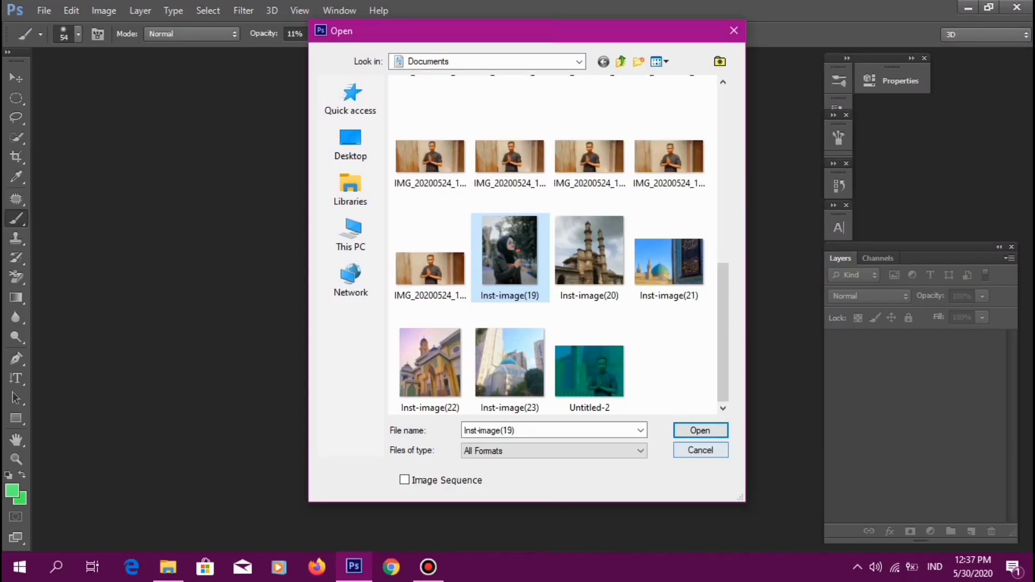
# - Open the portrait in Camera Raw and set Highlights to -19
pyautogui.click(700, 430)
pyautogui.press('Tab')
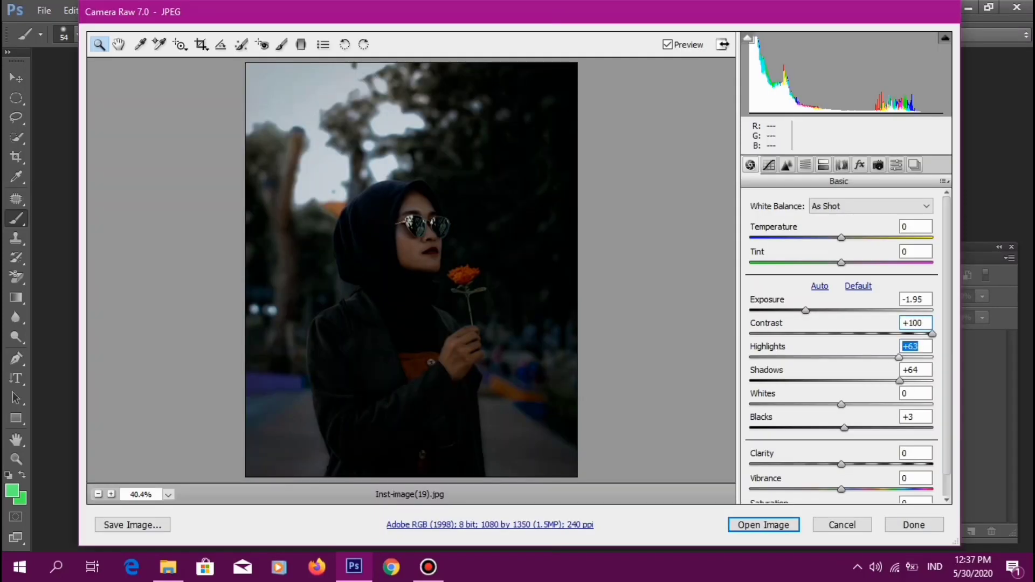
pyautogui.write('-2')
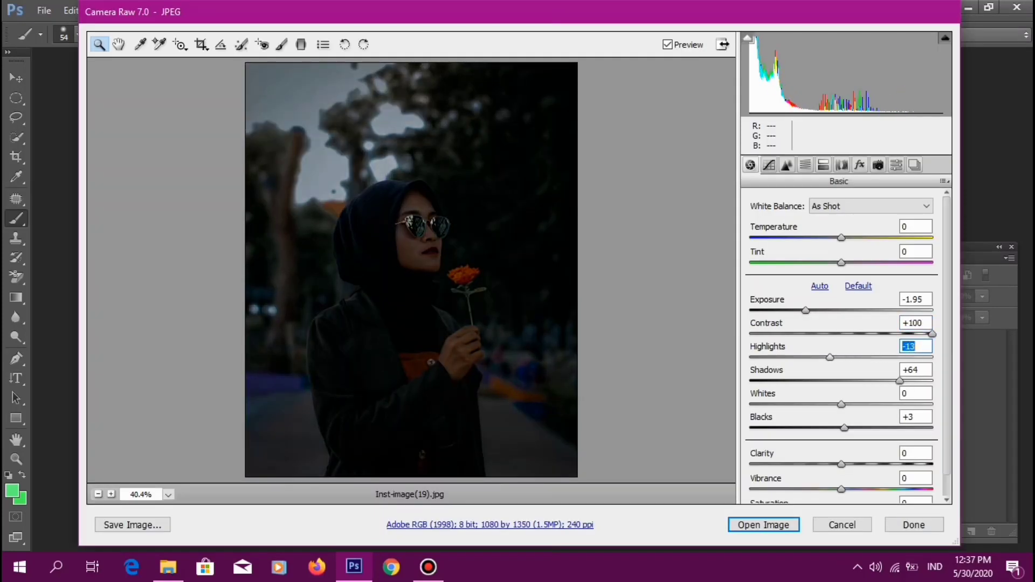
pyautogui.hotkey('shift', 'Down')
pyautogui.hotkey('shift', 'Down')
pyautogui.hotkey('shift', 'Down')
pyautogui.press('Down')
pyautogui.press('Down')
pyautogui.press('Down')
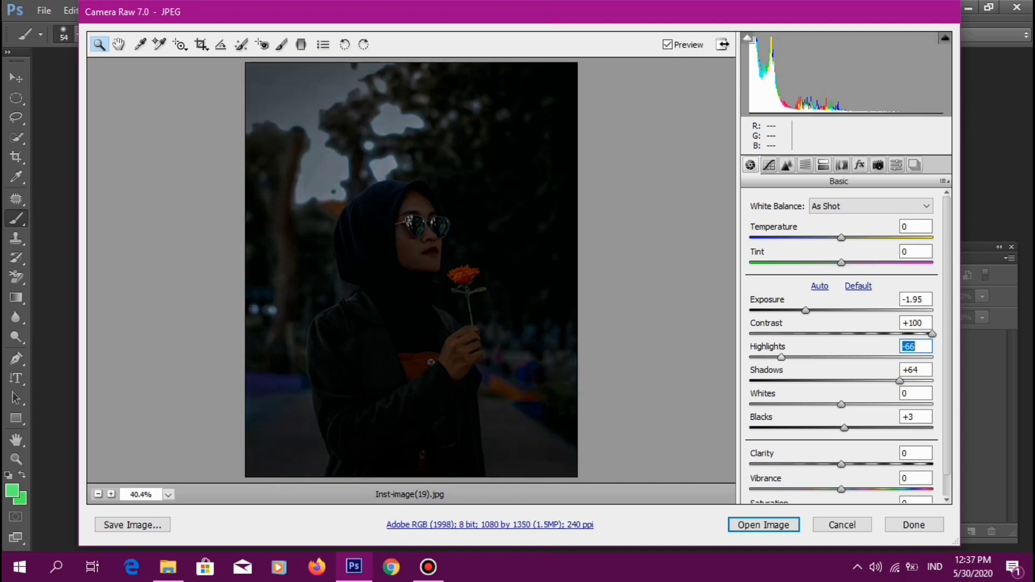
pyautogui.hotkey('shift', 'Up')
pyautogui.hotkey('shift', 'Up')
pyautogui.hotkey('shift', 'Up')
pyautogui.press('Up')
pyautogui.press('Up')
pyautogui.press('Up')
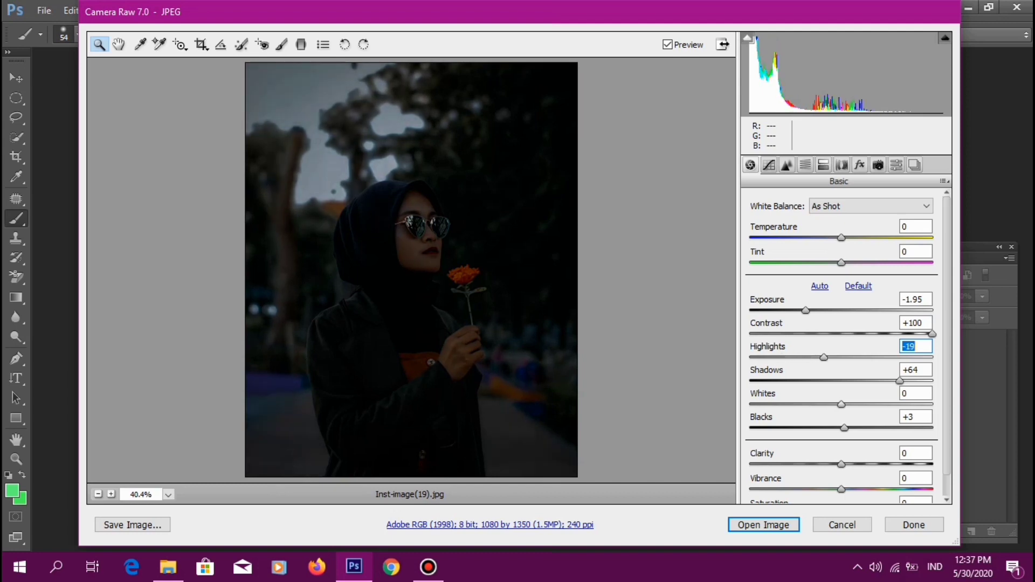
# - Set Whites to -85 and Blacks to -75, then open the image in Photoshop
pyautogui.press('Tab')
pyautogui.press('Tab')
pyautogui.hotkey('shift', 'Down')
pyautogui.hotkey('shift', 'Down')
pyautogui.hotkey('shift', 'Down')
pyautogui.hotkey('shift', 'Down')
pyautogui.hotkey('shift', 'Down')
pyautogui.hotkey('shift', 'Down')
pyautogui.hotkey('shift', 'Down')
pyautogui.hotkey('shift', 'Down')
pyautogui.press('Down')
pyautogui.press('Down')
pyautogui.press('Down')
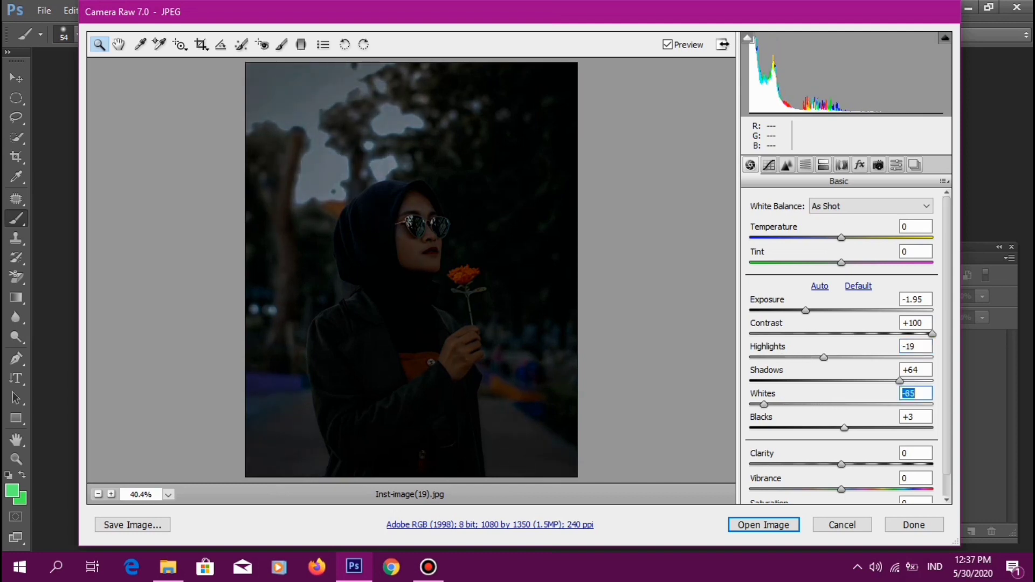
pyautogui.press('Tab')
pyautogui.hotkey('shift', 'Down')
pyautogui.hotkey('shift', 'Down')
pyautogui.hotkey('shift', 'Down')
pyautogui.hotkey('shift', 'Down')
pyautogui.hotkey('shift', 'Down')
pyautogui.hotkey('shift', 'Down')
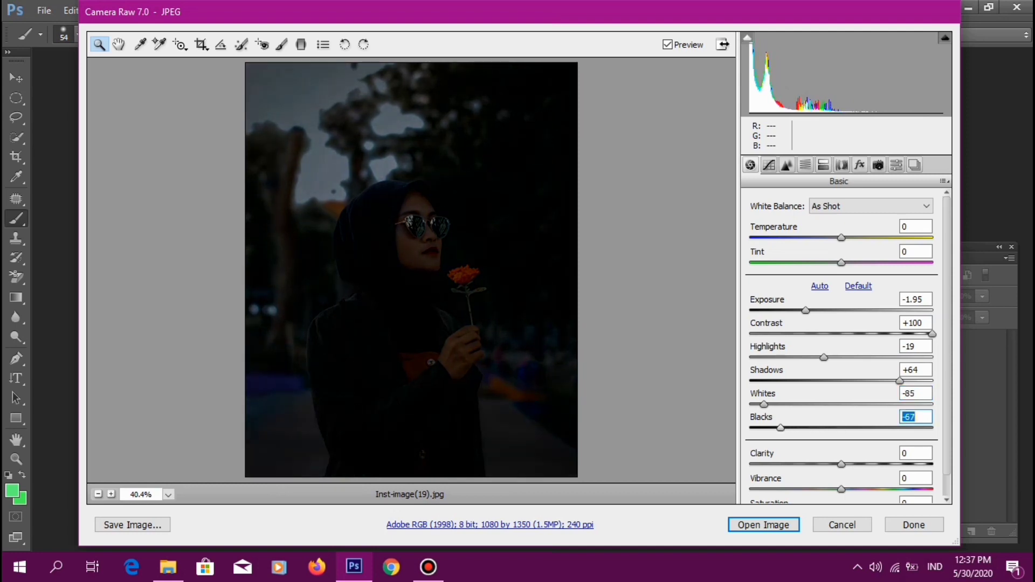
pyautogui.hotkey('shift', 'Down')
pyautogui.hotkey('shift', 'Down')
pyautogui.hotkey('shift', 'Down')
pyautogui.press('Down')
pyautogui.press('Down')
pyautogui.press('Down')
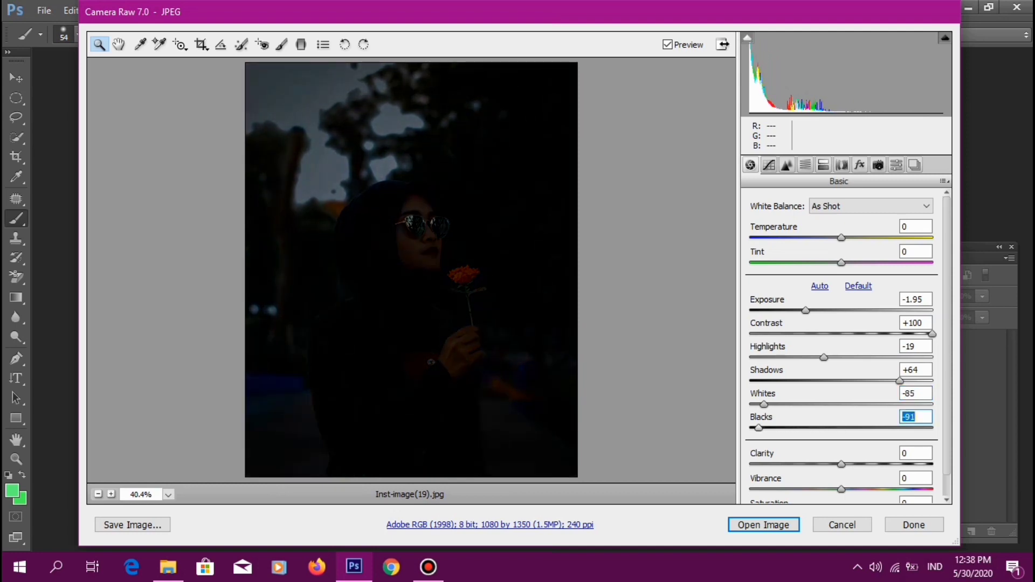
pyautogui.hotkey('shift', 'Up')
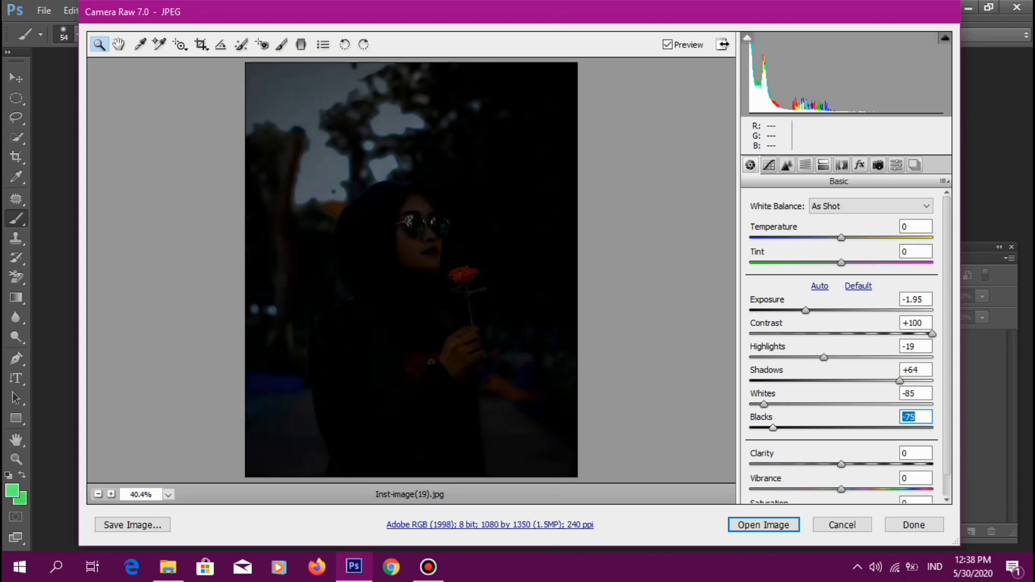
pyautogui.press('Up')
pyautogui.press('Up')
pyautogui.press('Up')
pyautogui.scroll(-1, 841, 345)
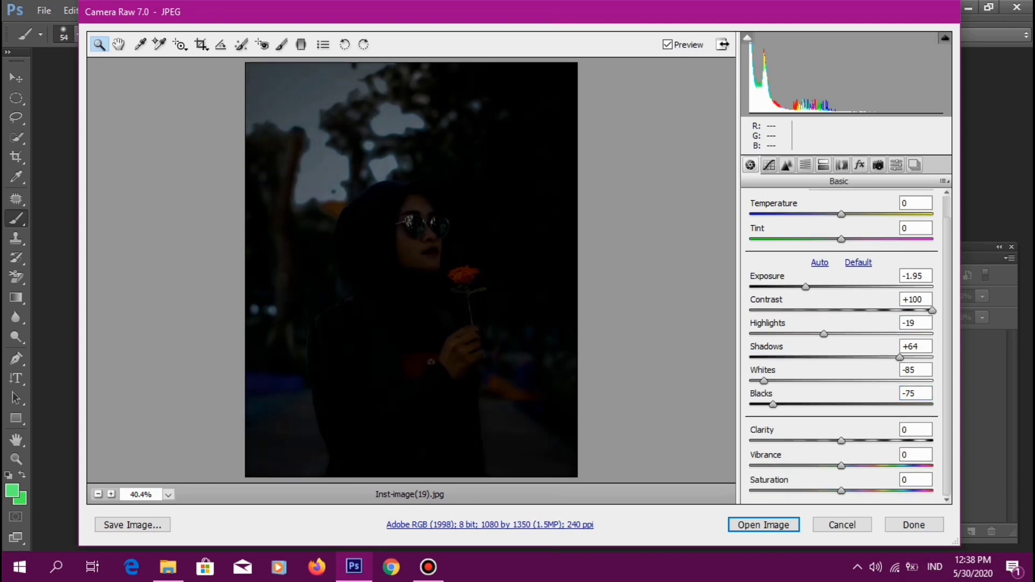
pyautogui.press('Return')
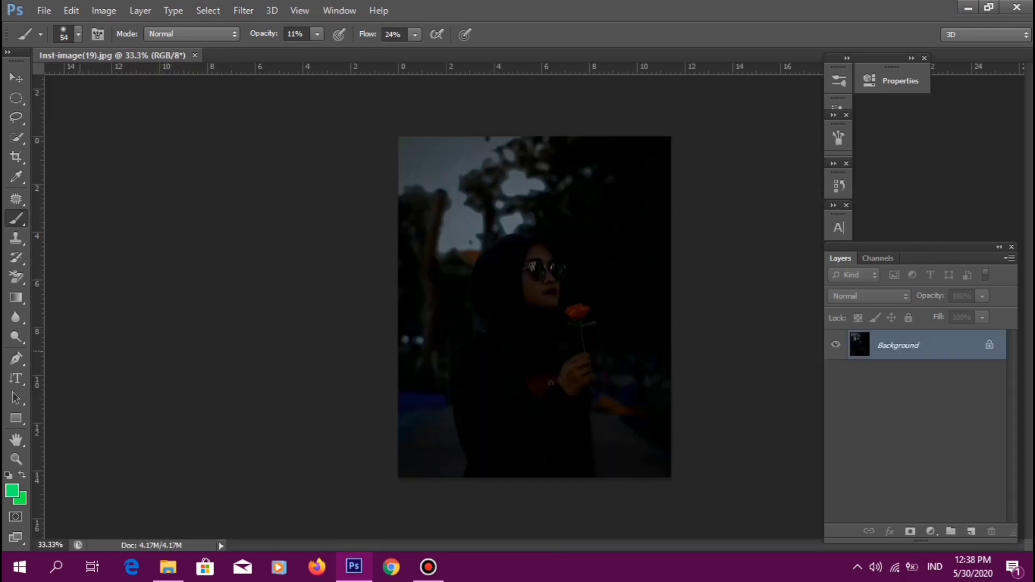
# - Darken the portrait with a top-to-bottom gradient, then zoom in on the photo
pyautogui.press('g')
pyautogui.moveTo(527, 132); pyautogui.dragTo(536, 526)
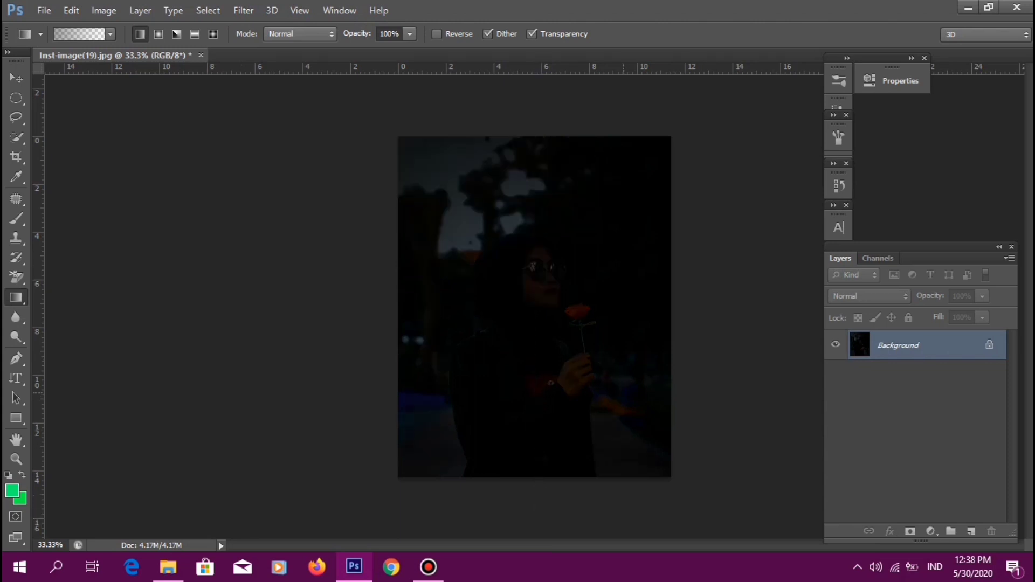
pyautogui.hotkey('ctrl', '+')
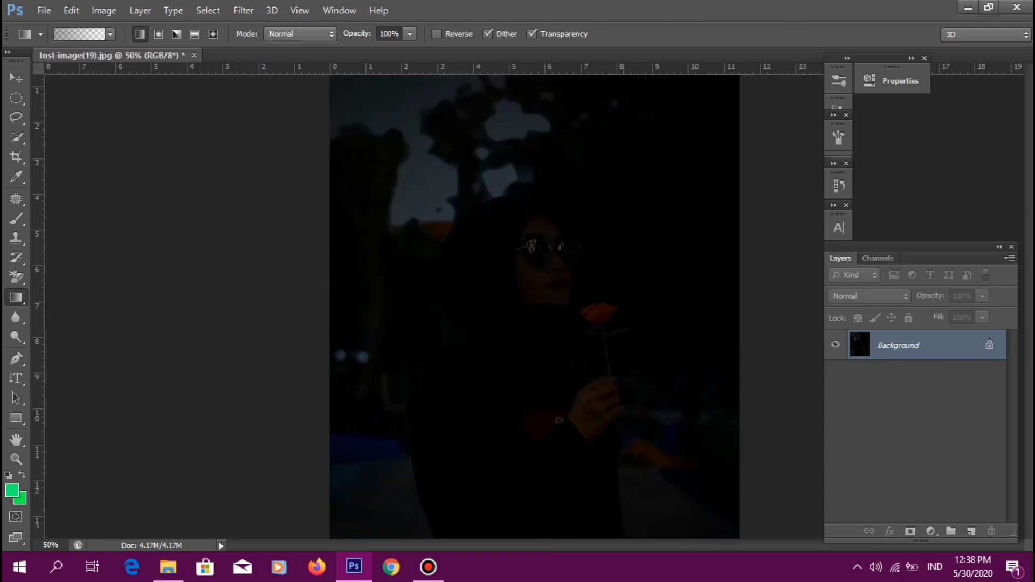
pyautogui.hotkey('ctrl', '+')
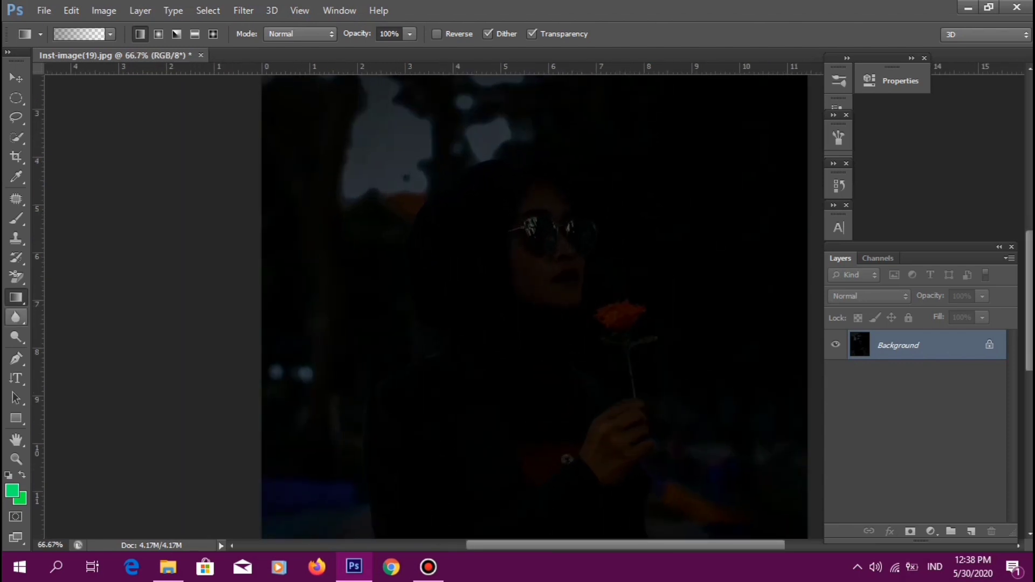
# - Switch to the Dodge Tool and reduce its brush size
pyautogui.click(16, 337)
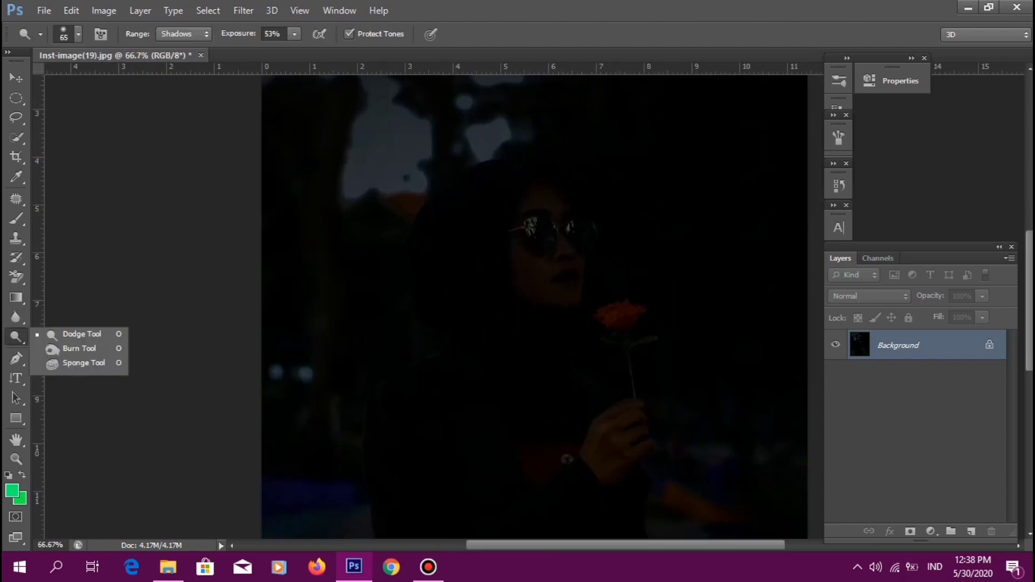
pyautogui.click(81, 334)
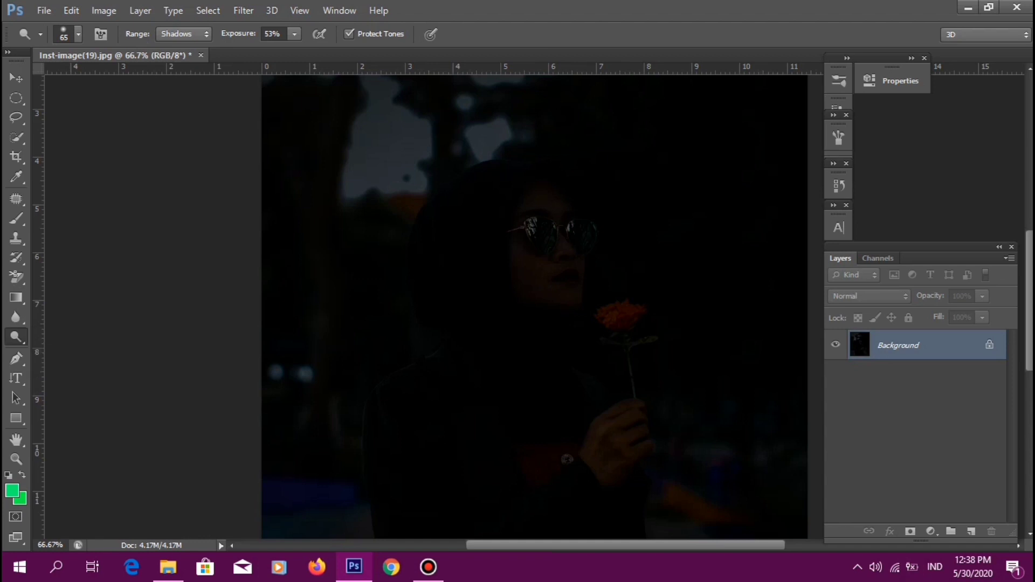
pyautogui.click(78, 34)
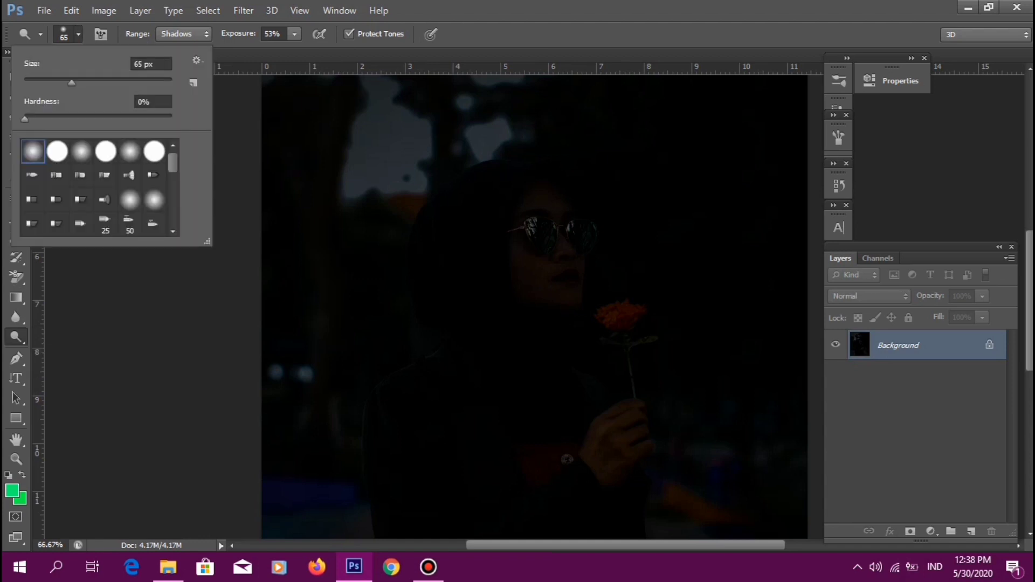
pyautogui.moveTo(72, 82); pyautogui.dragTo(52, 82)
# - Zoom in on her face and dodge a patch of her forehead
pyautogui.press('Return')
pyautogui.hotkey('ctrl', '+')
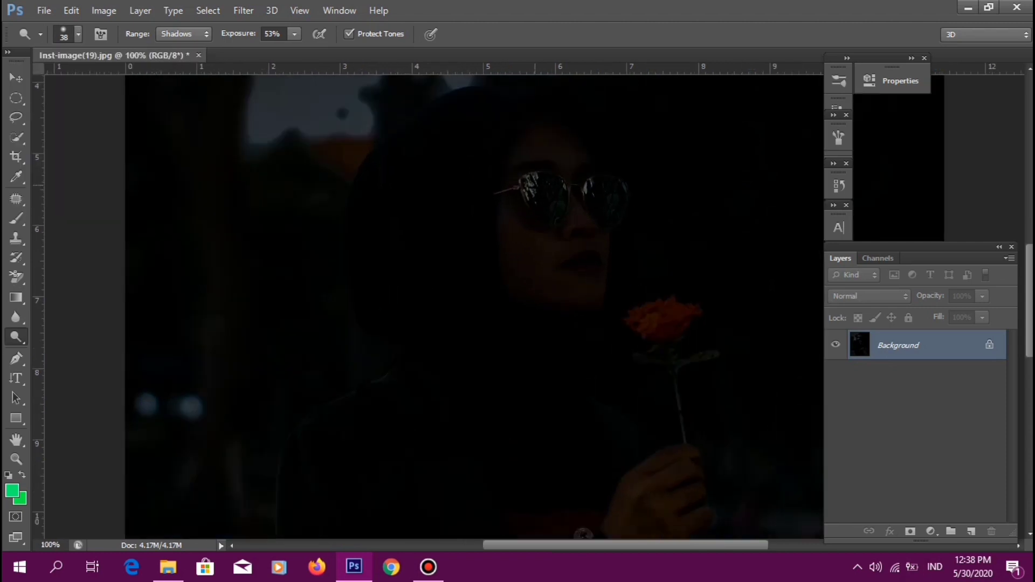
pyautogui.scroll(2, 475, 307)
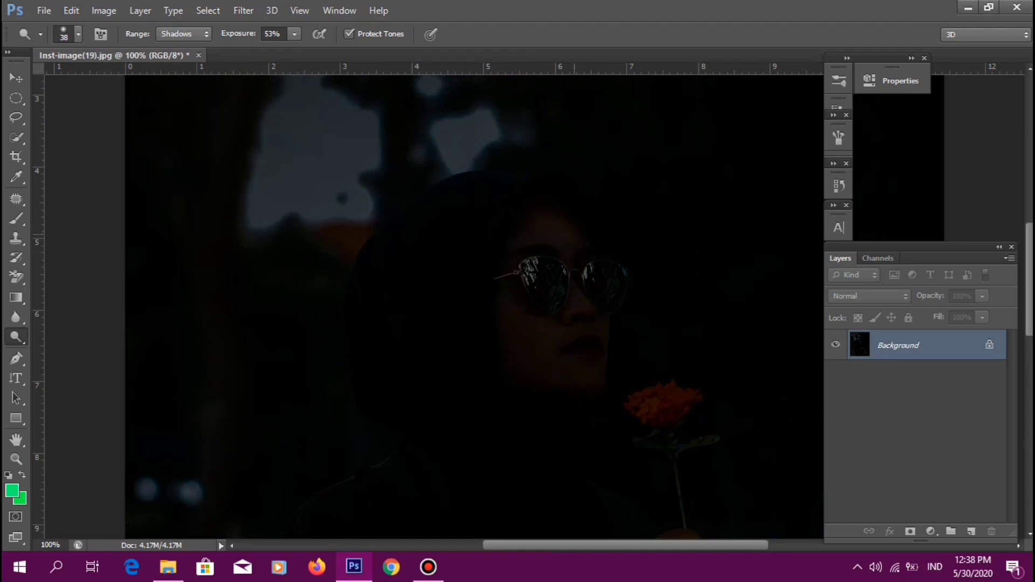
pyautogui.click(569, 244)
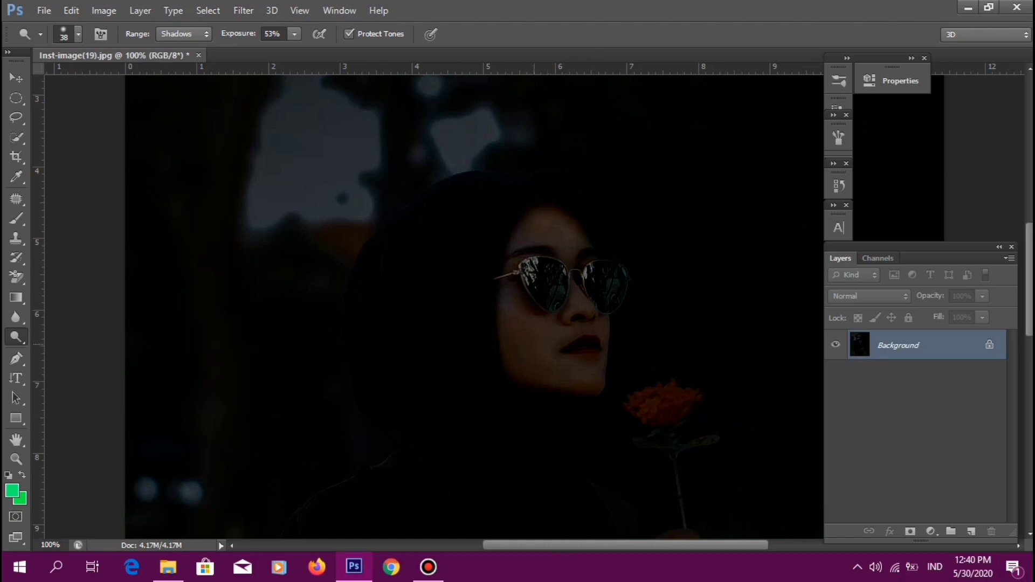
# - Dodge her left cheek, chin, forehead, left side of the face and jawline
pyautogui.moveTo(522, 324); pyautogui.dragTo(509, 329)
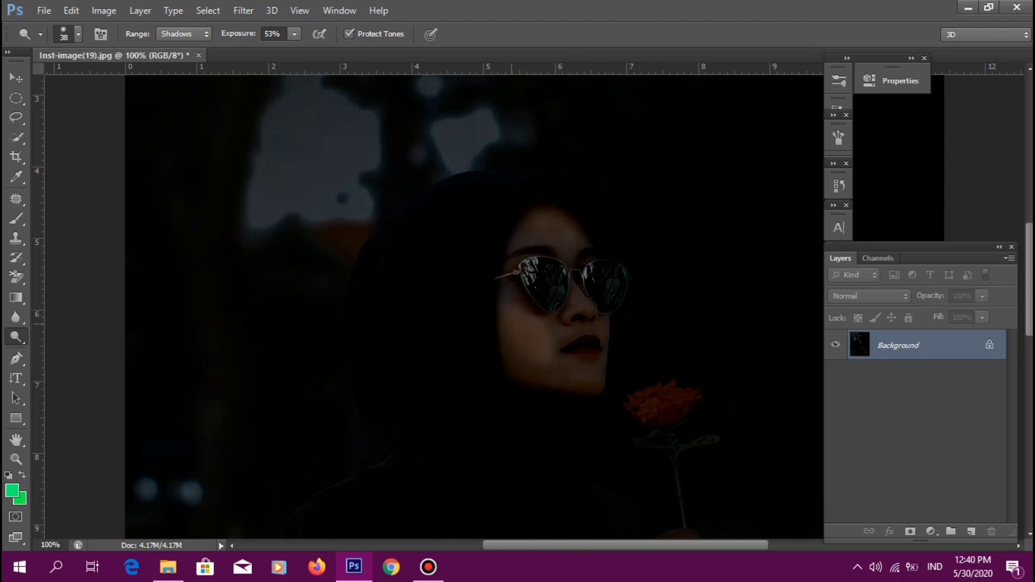
pyautogui.moveTo(534, 371); pyautogui.dragTo(582, 368)
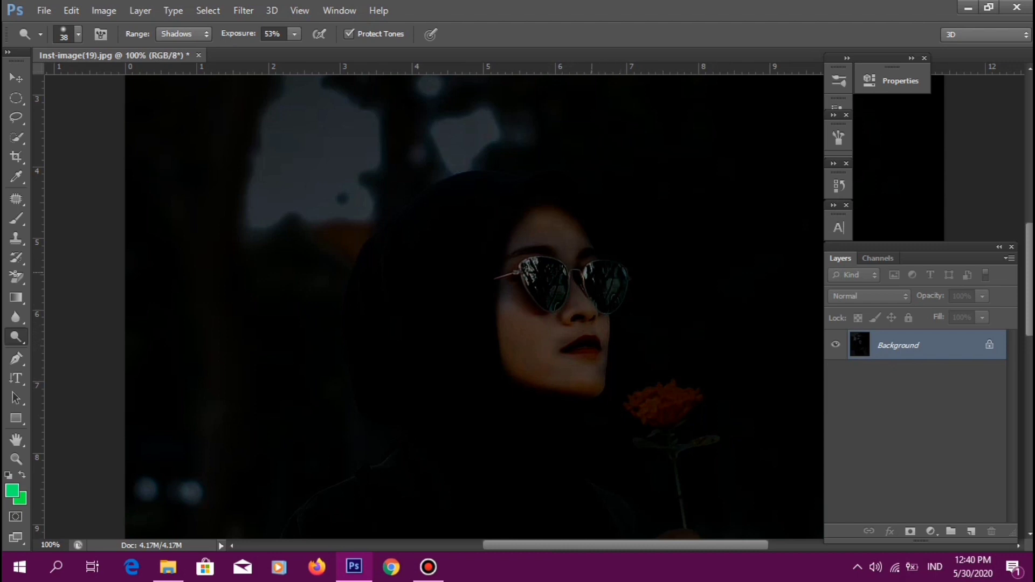
pyautogui.moveTo(591, 272); pyautogui.dragTo(560, 234)
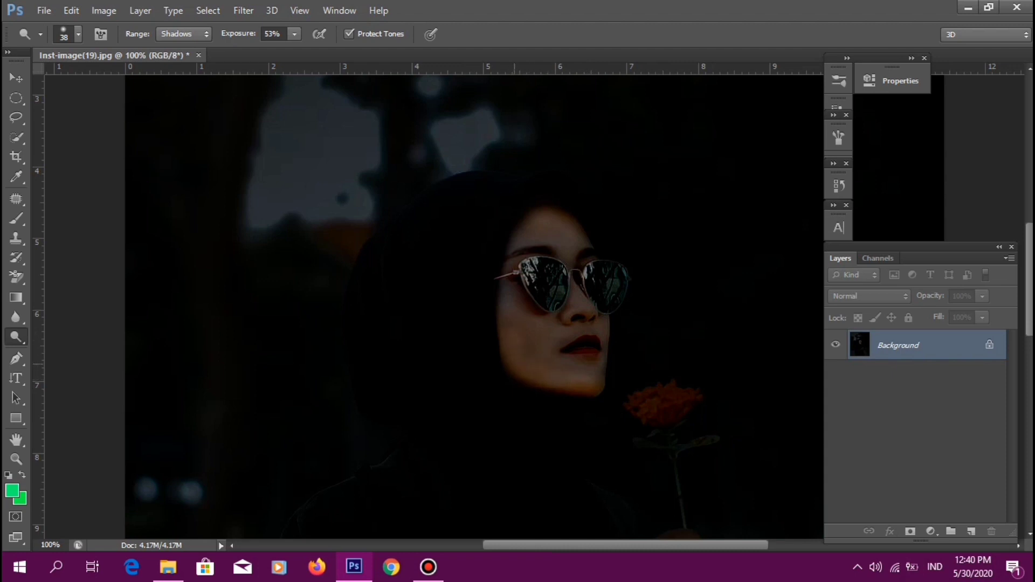
pyautogui.moveTo(595, 377)
pyautogui.mouseDown()
pyautogui.moveTo(547, 345)
pyautogui.moveTo(547, 304)
pyautogui.moveTo(573, 331)
pyautogui.moveTo(566, 301)
pyautogui.mouseUp()
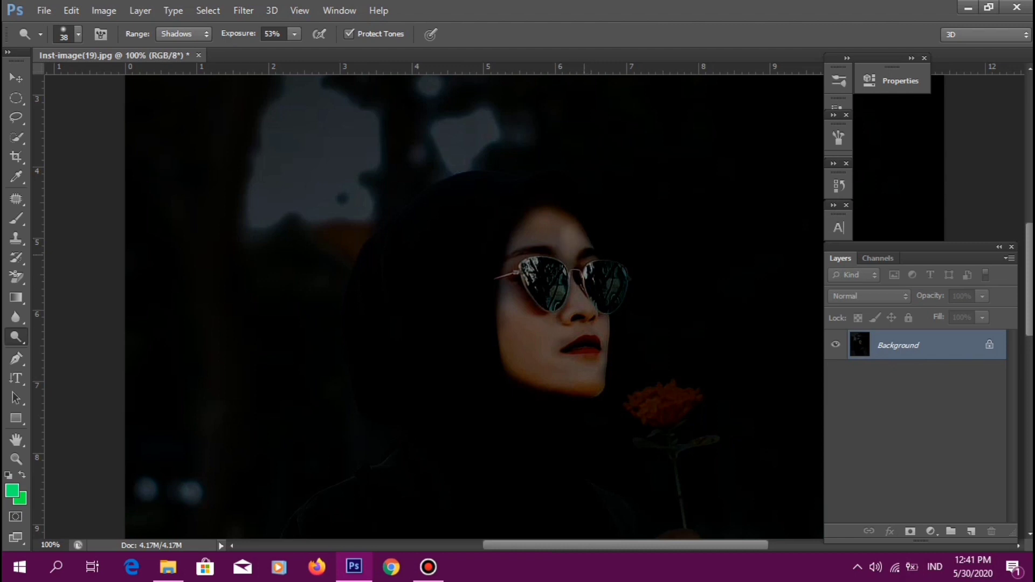
pyautogui.moveTo(564, 237)
pyautogui.mouseDown()
pyautogui.moveTo(514, 256)
pyautogui.moveTo(510, 287)
pyautogui.mouseUp()
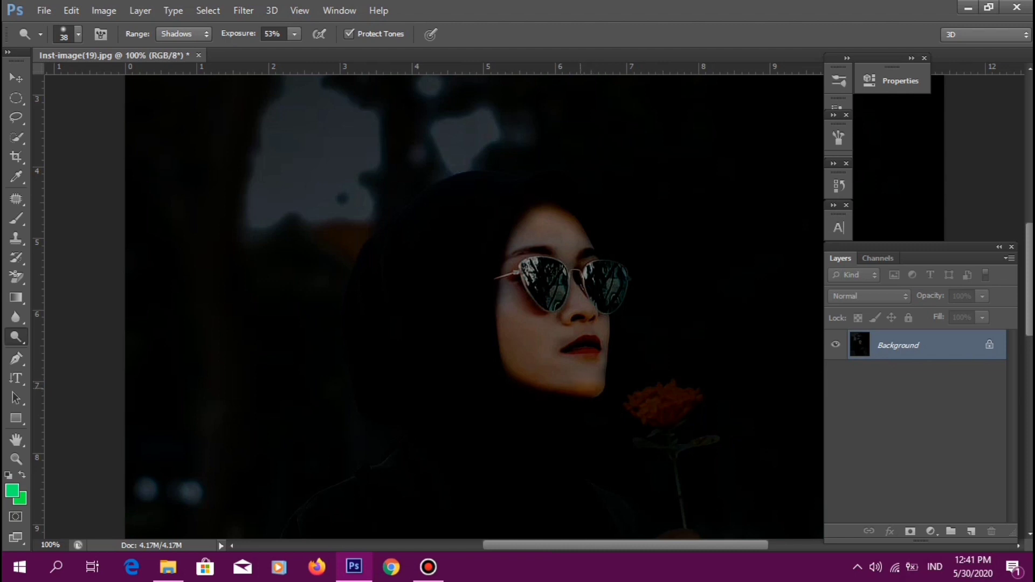
pyautogui.moveTo(566, 387)
pyautogui.mouseDown()
pyautogui.moveTo(509, 353)
pyautogui.moveTo(563, 365)
pyautogui.mouseUp()
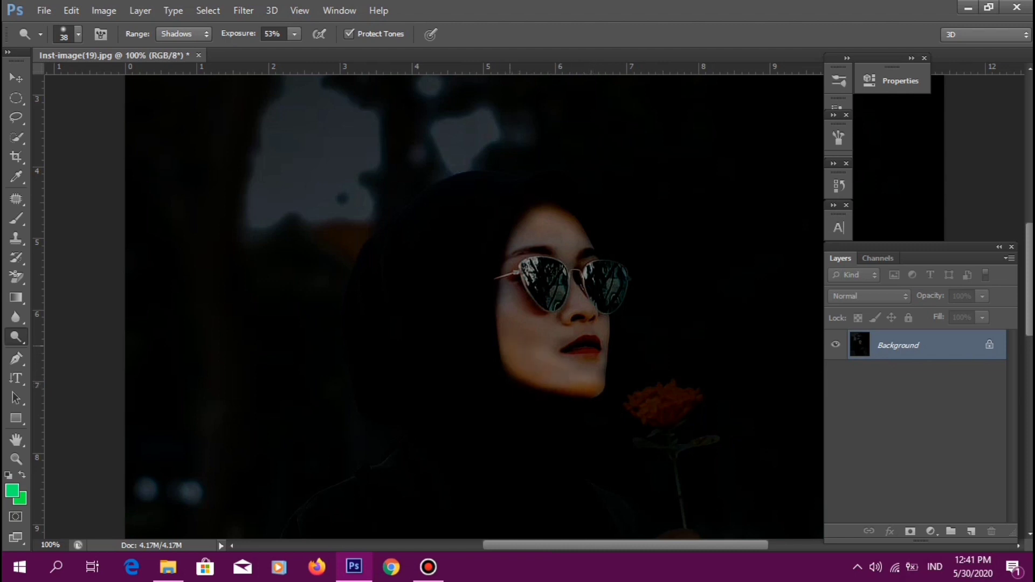
# - Brighten her cheeks, nose, forehead, temple and glasses bridge further, then zoom out
pyautogui.moveTo(511, 334)
pyautogui.mouseDown()
pyautogui.moveTo(571, 359)
pyautogui.moveTo(524, 318)
pyautogui.moveTo(512, 321)
pyautogui.moveTo(601, 333)
pyautogui.moveTo(522, 310)
pyautogui.mouseUp()
pyautogui.moveTo(603, 356); pyautogui.dragTo(568, 294)
pyautogui.moveTo(560, 258); pyautogui.dragTo(544, 229)
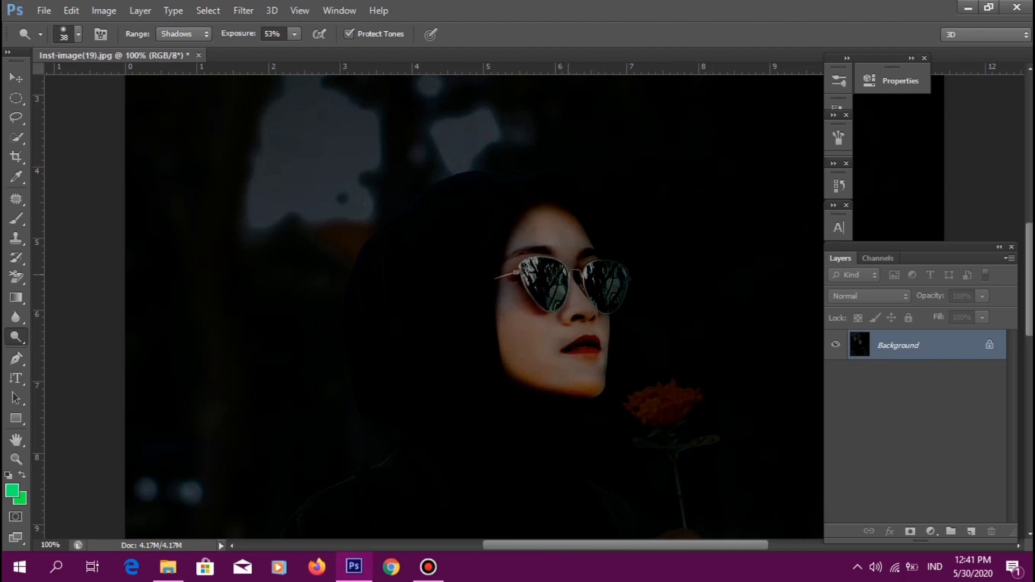
pyautogui.moveTo(572, 291)
pyautogui.mouseDown()
pyautogui.moveTo(573, 226)
pyautogui.moveTo(527, 272)
pyautogui.mouseUp()
pyautogui.moveTo(531, 221)
pyautogui.mouseDown()
pyautogui.moveTo(508, 304)
pyautogui.moveTo(517, 310)
pyautogui.mouseUp()
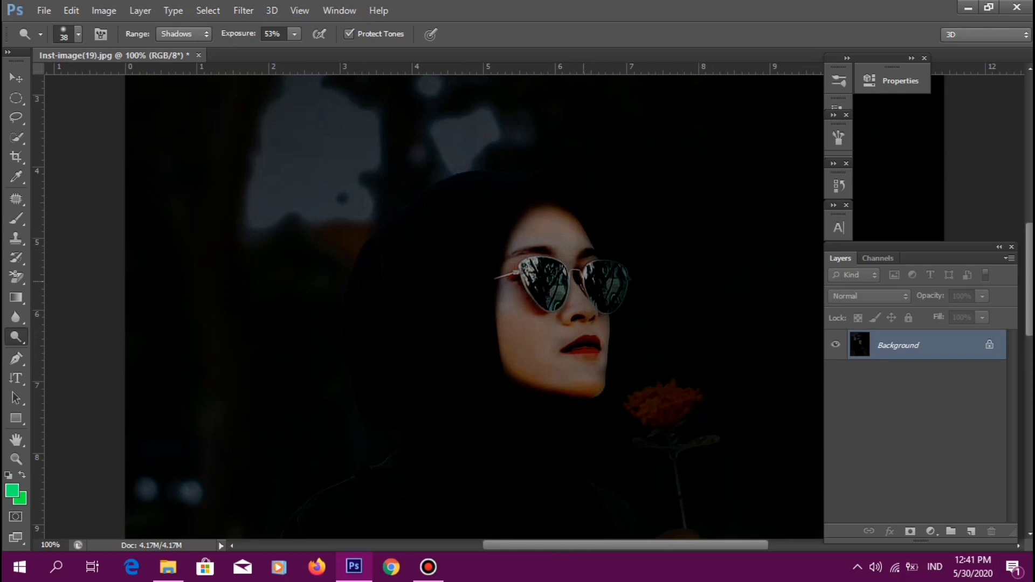
pyautogui.moveTo(588, 302)
pyautogui.mouseDown()
pyautogui.moveTo(588, 274)
pyautogui.moveTo(604, 323)
pyautogui.mouseUp()
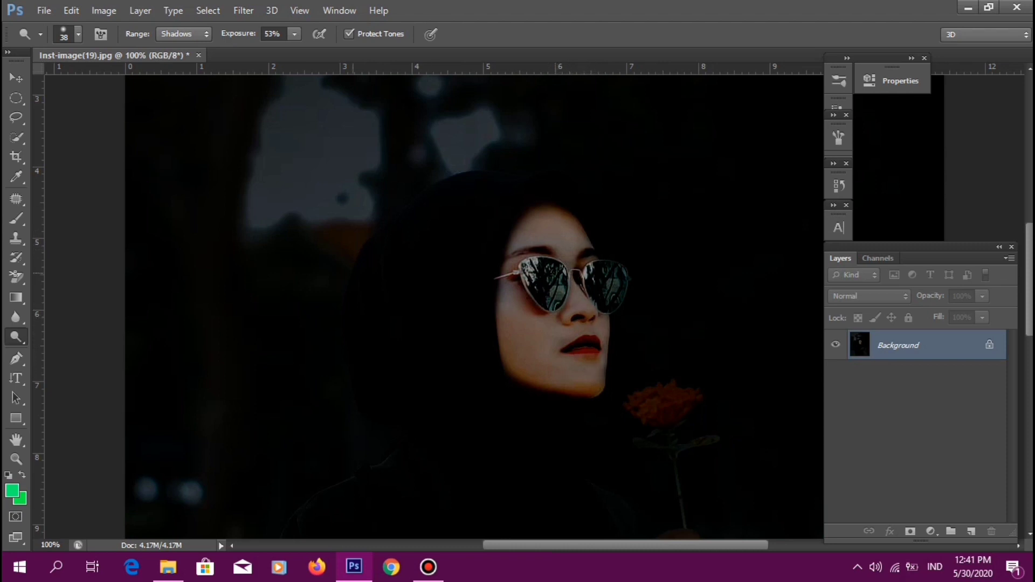
pyautogui.hotkey('ctrl', '-')
pyautogui.hotkey('ctrl', '-')
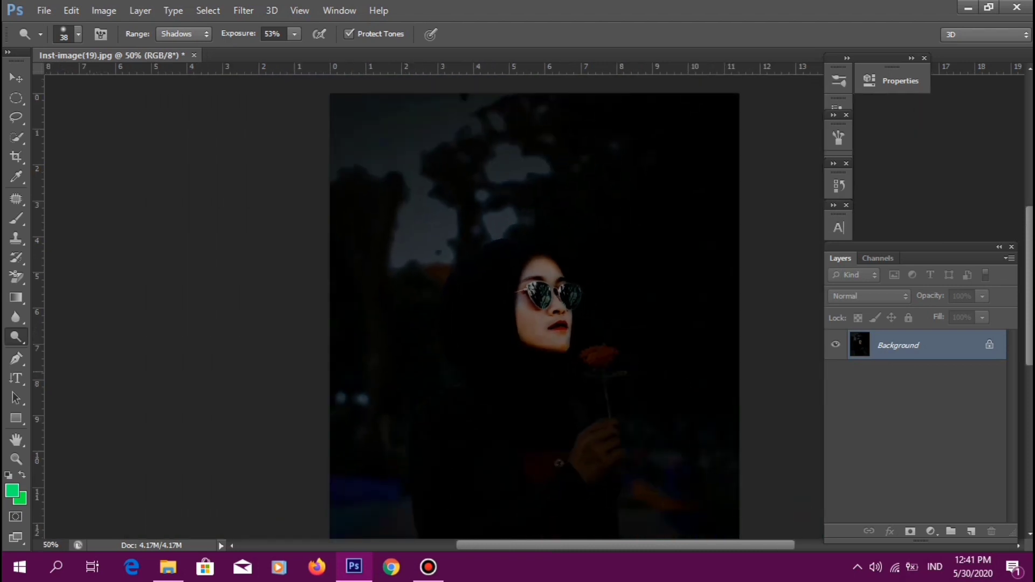
# - Zoom in on her torso and hand and lightly dodge the hand (Shadows, 53% exposure)
pyautogui.hotkey('ctrl', '+')
pyautogui.scroll(-1, 533, 308)
pyautogui.scroll(-2, 533, 308)
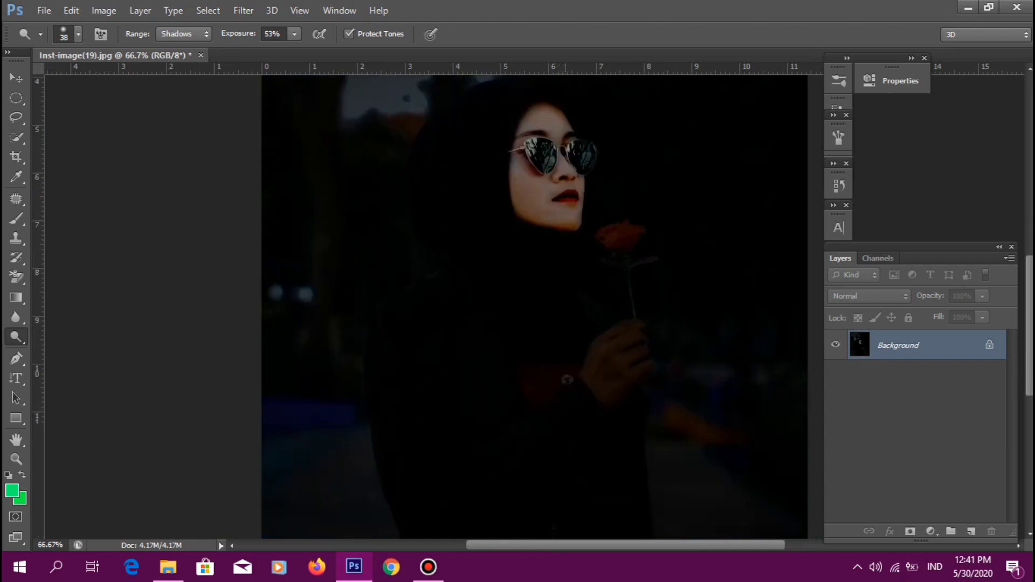
pyautogui.scroll(-1, 534, 307)
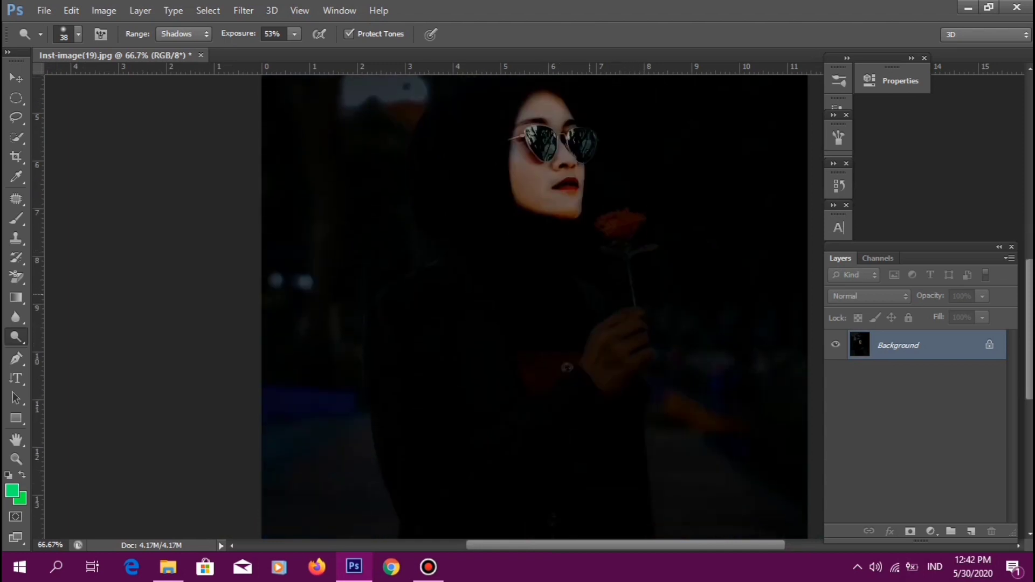
pyautogui.hotkey('ctrl', '+')
pyautogui.hotkey('ctrl', '+')
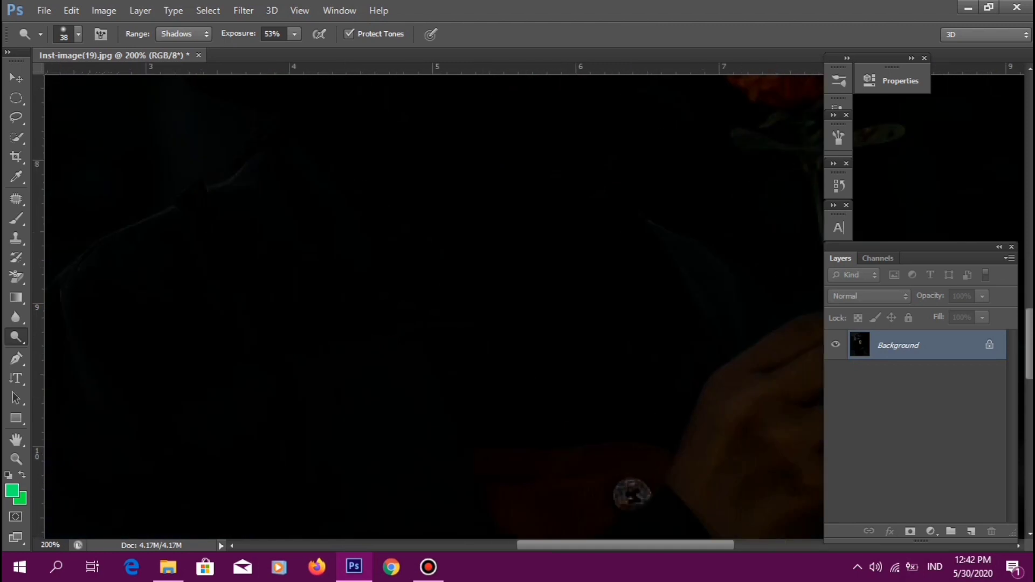
pyautogui.moveTo(631, 494); pyautogui.dragTo(415, 494)
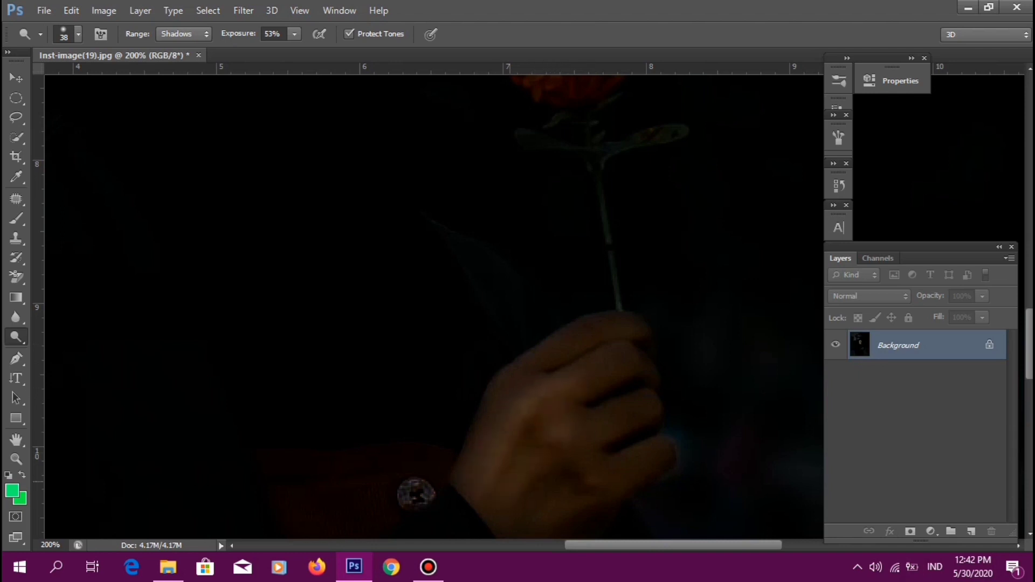
pyautogui.moveTo(544, 493); pyautogui.dragTo(599, 496)
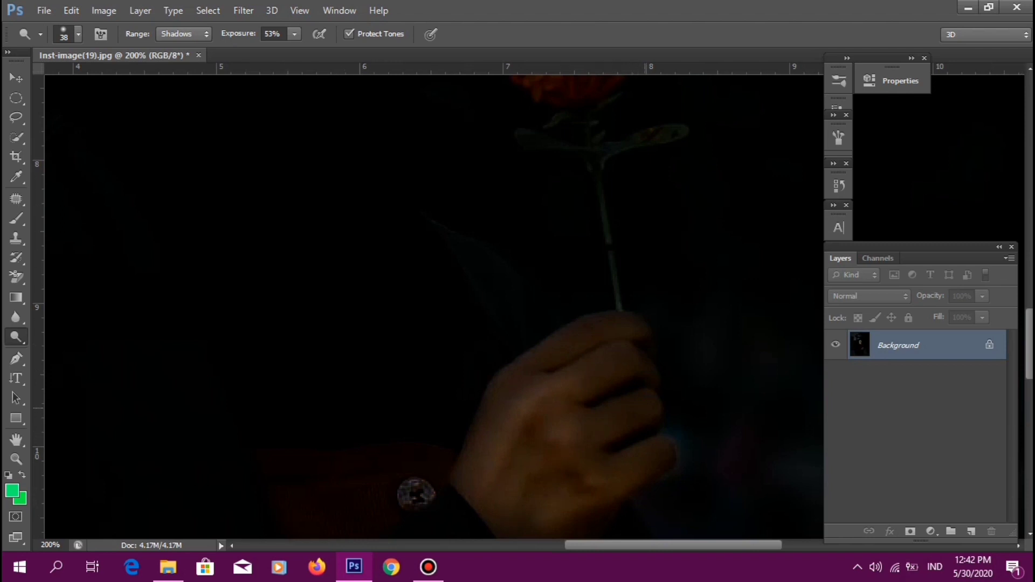
# - Dodge the knuckles, back of the hand and its lower edges
pyautogui.moveTo(646, 408)
pyautogui.mouseDown()
pyautogui.moveTo(540, 402)
pyautogui.moveTo(606, 338)
pyautogui.mouseUp()
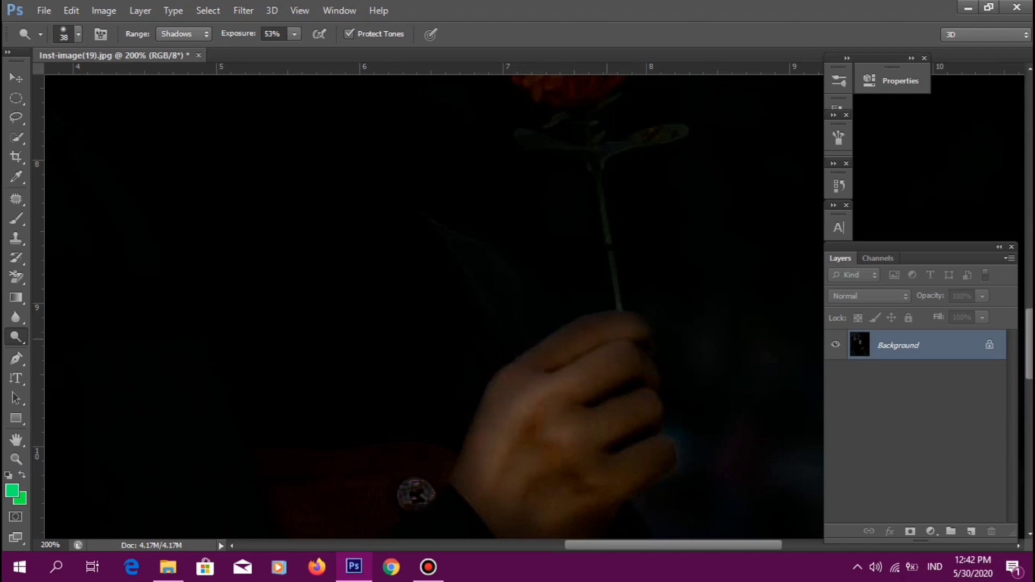
pyautogui.moveTo(467, 488); pyautogui.dragTo(482, 431)
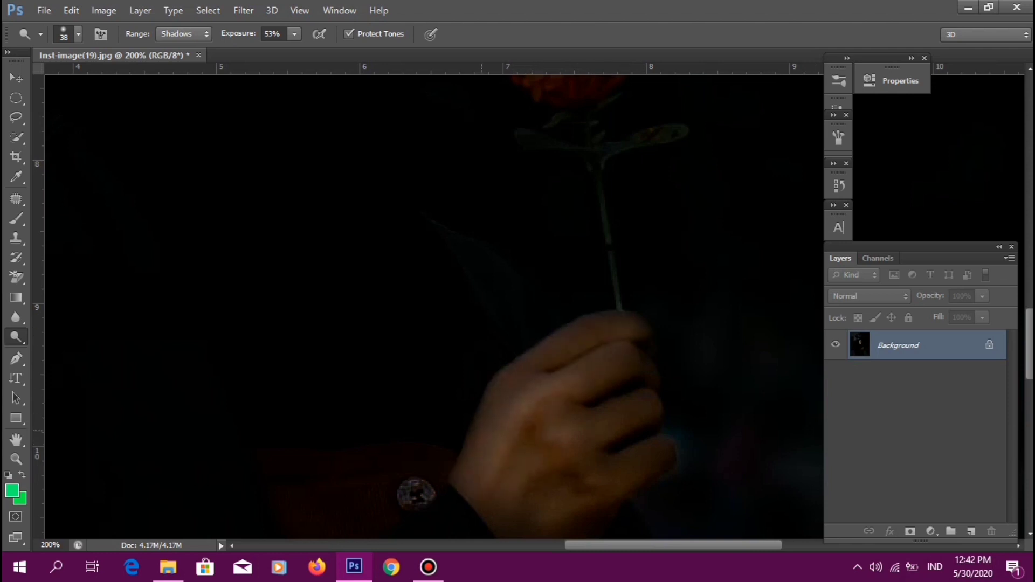
pyautogui.moveTo(480, 489)
pyautogui.mouseDown()
pyautogui.moveTo(492, 471)
pyautogui.moveTo(515, 526)
pyautogui.mouseUp()
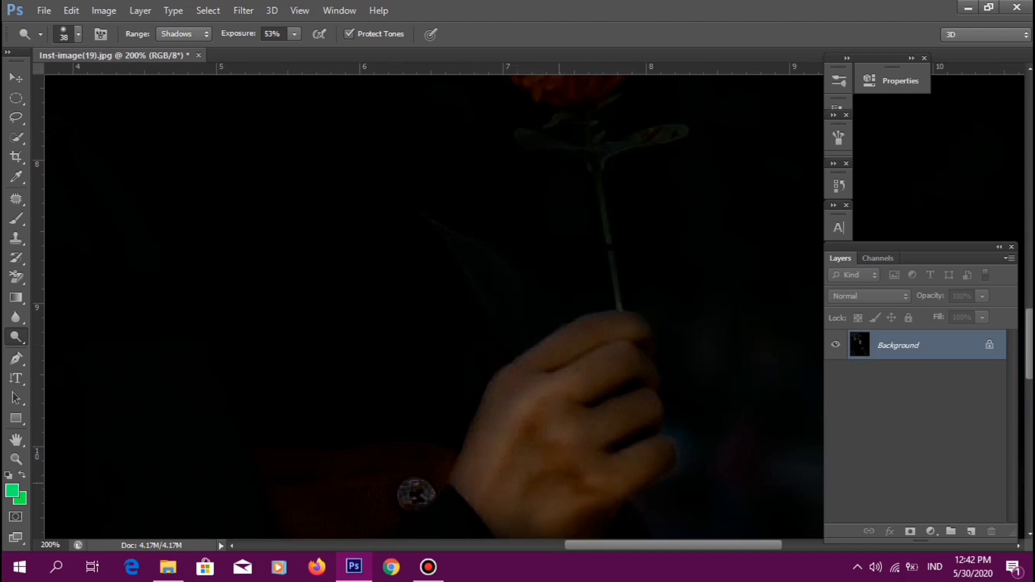
pyautogui.scroll(-3, 630, 388)
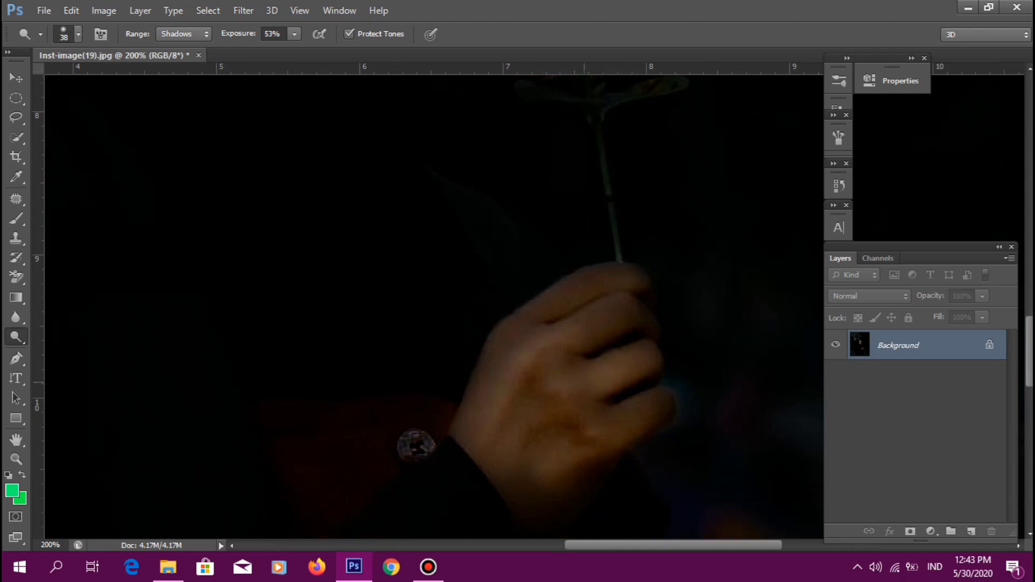
pyautogui.moveTo(541, 409)
pyautogui.mouseDown()
pyautogui.moveTo(533, 415)
pyautogui.moveTo(571, 388)
pyautogui.moveTo(518, 399)
pyautogui.moveTo(498, 357)
pyautogui.moveTo(476, 409)
pyautogui.moveTo(507, 477)
pyautogui.mouseUp()
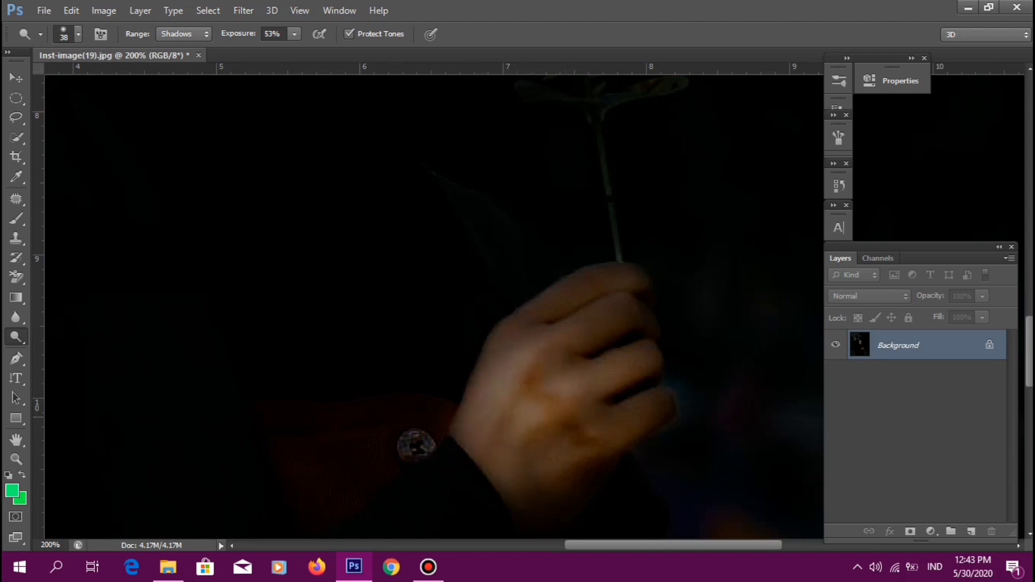
pyautogui.moveTo(641, 410)
pyautogui.mouseDown()
pyautogui.moveTo(515, 495)
pyautogui.moveTo(666, 398)
pyautogui.moveTo(644, 412)
pyautogui.mouseUp()
pyautogui.moveTo(647, 350); pyautogui.dragTo(582, 399)
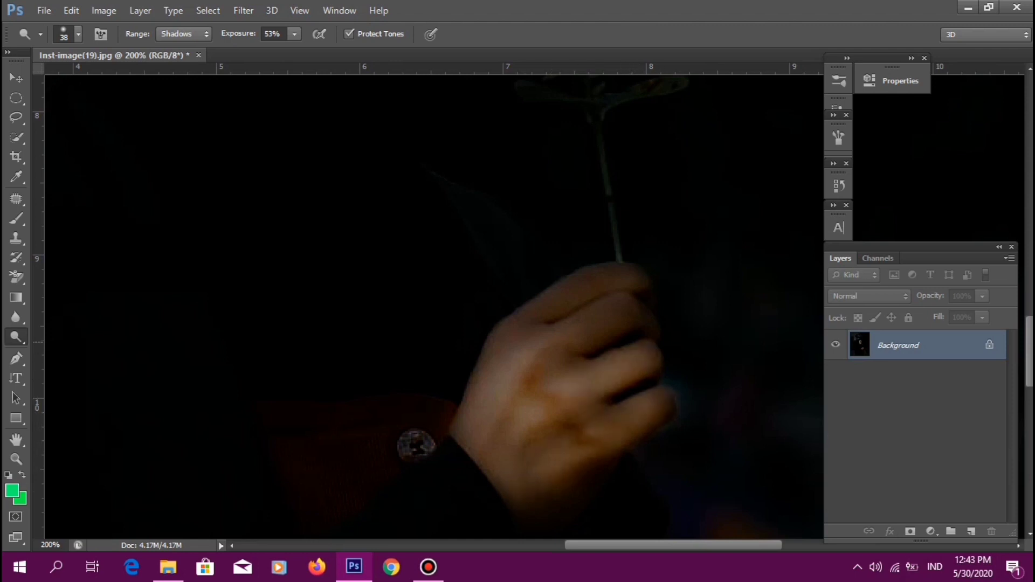
# - Shrink the dodge brush to 29 px and brighten the top knuckles
pyautogui.click(78, 33)
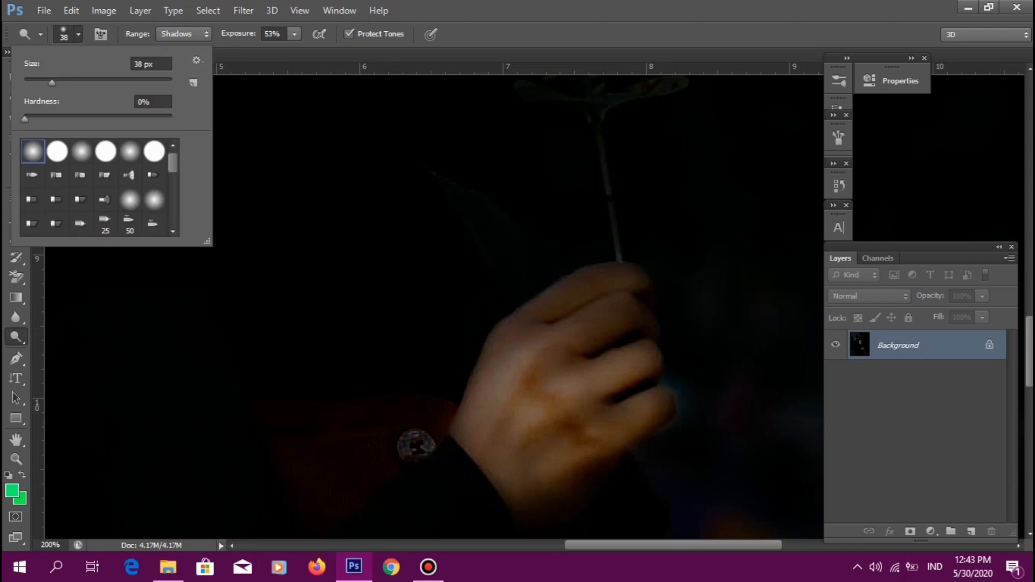
pyautogui.moveTo(52, 82); pyautogui.dragTo(46, 83)
pyautogui.press('Return')
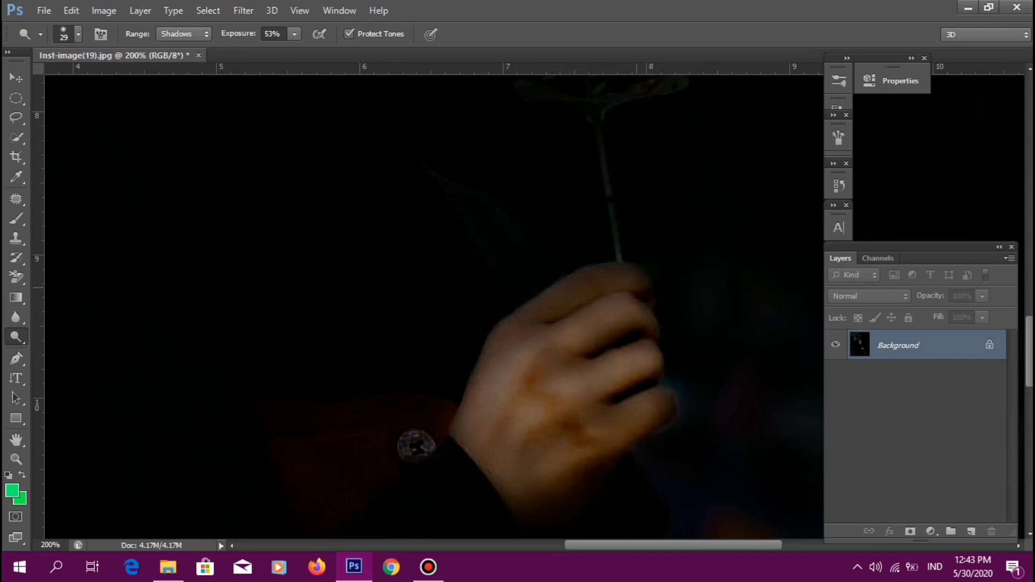
pyautogui.moveTo(618, 288)
pyautogui.mouseDown()
pyautogui.moveTo(544, 283)
pyautogui.moveTo(544, 312)
pyautogui.mouseUp()
pyautogui.moveTo(634, 272); pyautogui.dragTo(644, 288)
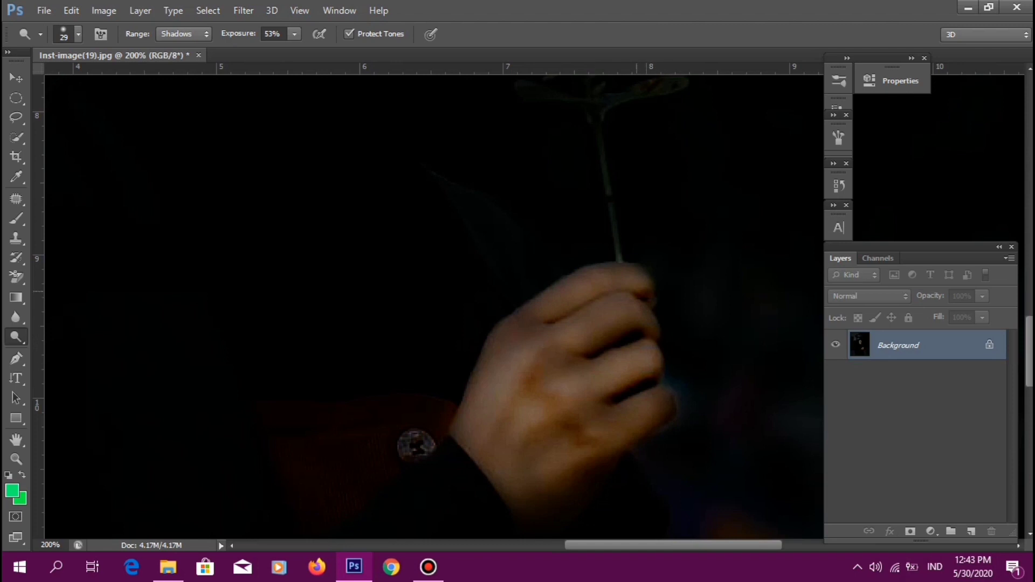
pyautogui.moveTo(624, 285); pyautogui.dragTo(516, 335)
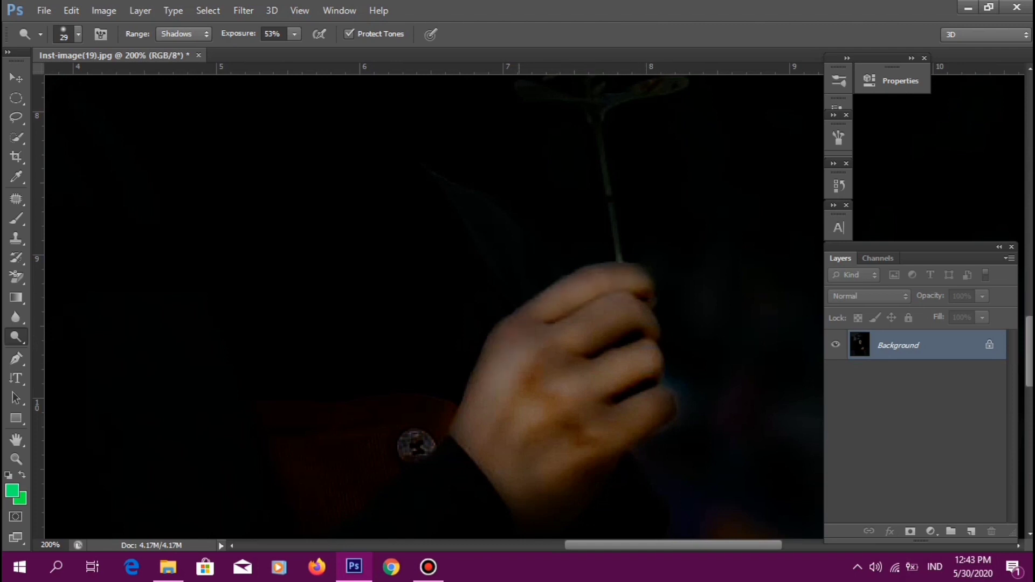
# - Dodge more of the back of the hand, the wrist edge and the knuckles
pyautogui.moveTo(516, 335)
pyautogui.mouseDown()
pyautogui.moveTo(629, 269)
pyautogui.moveTo(600, 272)
pyautogui.mouseUp()
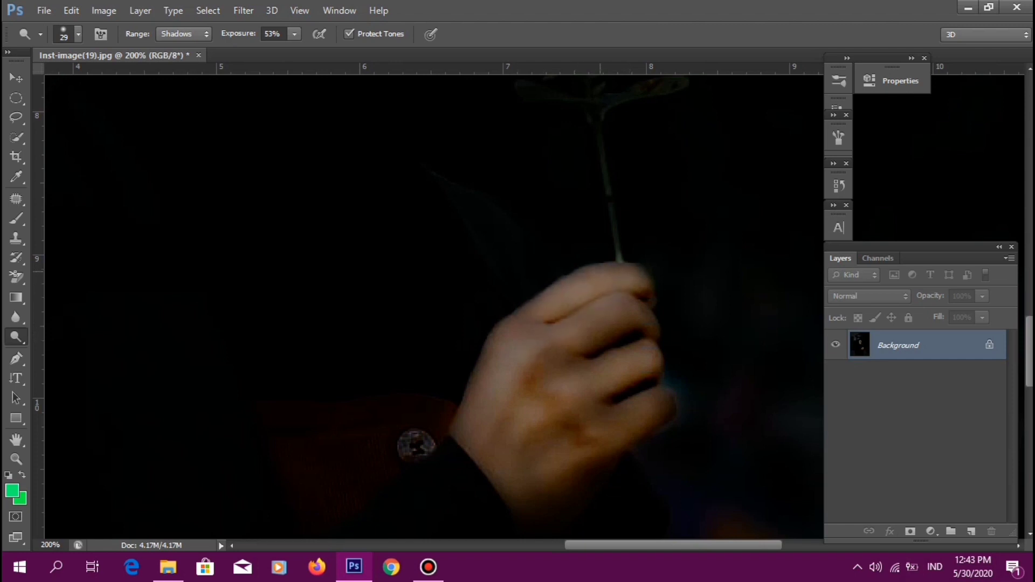
pyautogui.moveTo(502, 359); pyautogui.dragTo(529, 366)
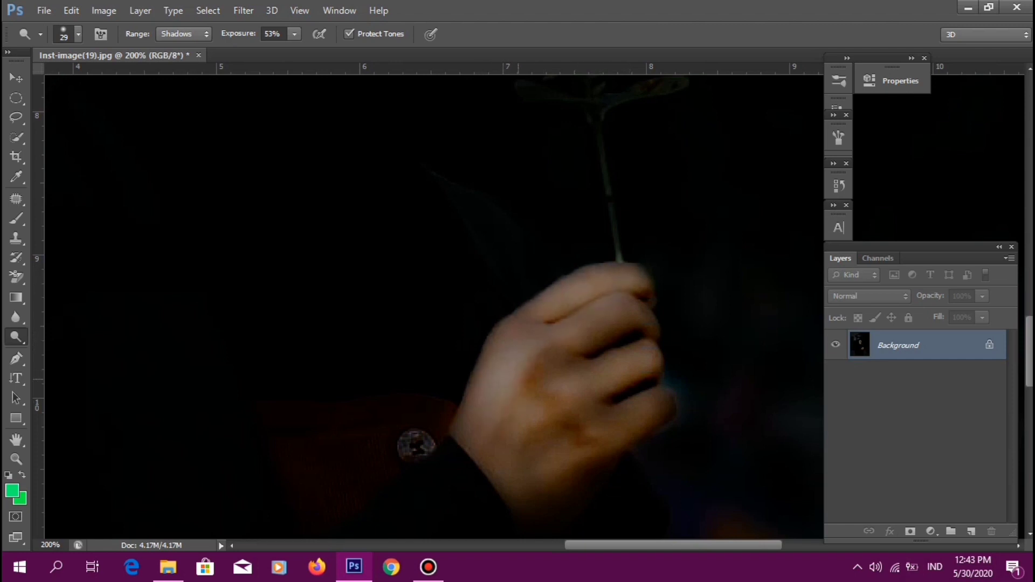
pyautogui.moveTo(533, 414); pyautogui.dragTo(562, 395)
pyautogui.moveTo(474, 419); pyautogui.dragTo(510, 433)
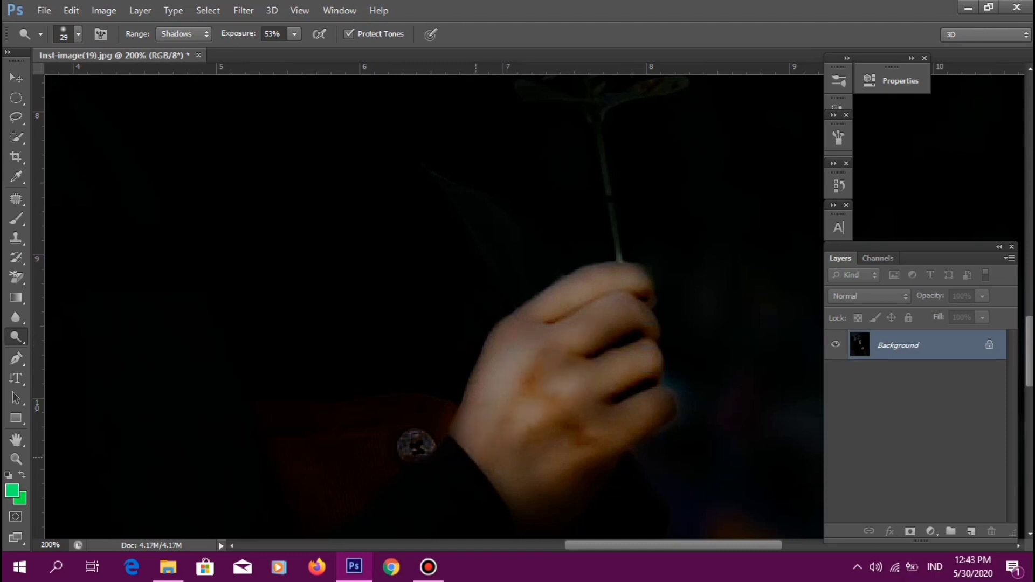
pyautogui.moveTo(576, 398); pyautogui.dragTo(639, 355)
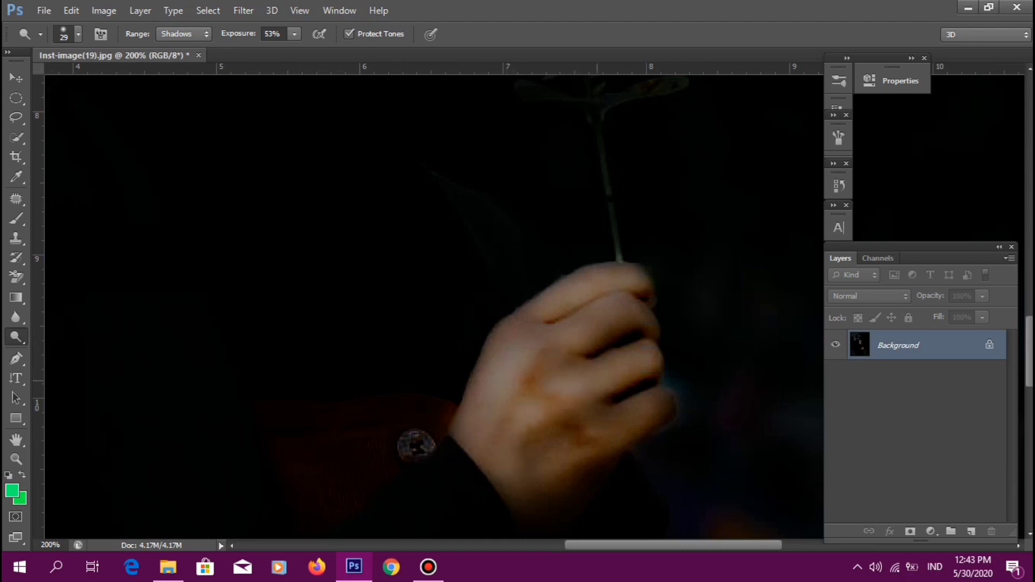
pyautogui.moveTo(544, 439); pyautogui.dragTo(590, 417)
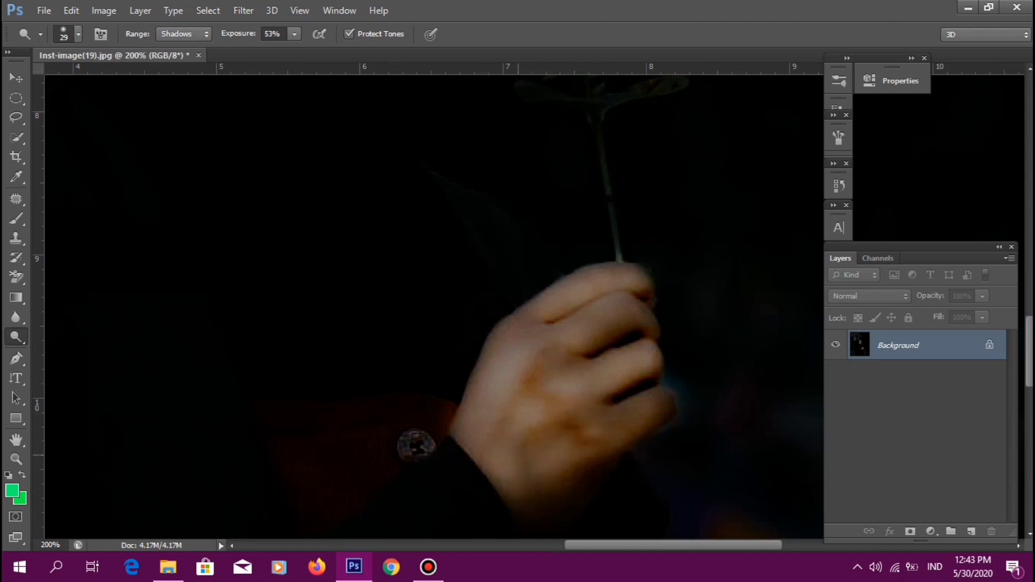
pyautogui.scroll(2, 416, 445)
pyautogui.scroll(2, 416, 445)
# - Set the dodge brush to 24 px and brighten the rose centre and stem below it
pyautogui.scroll(1, 415, 446)
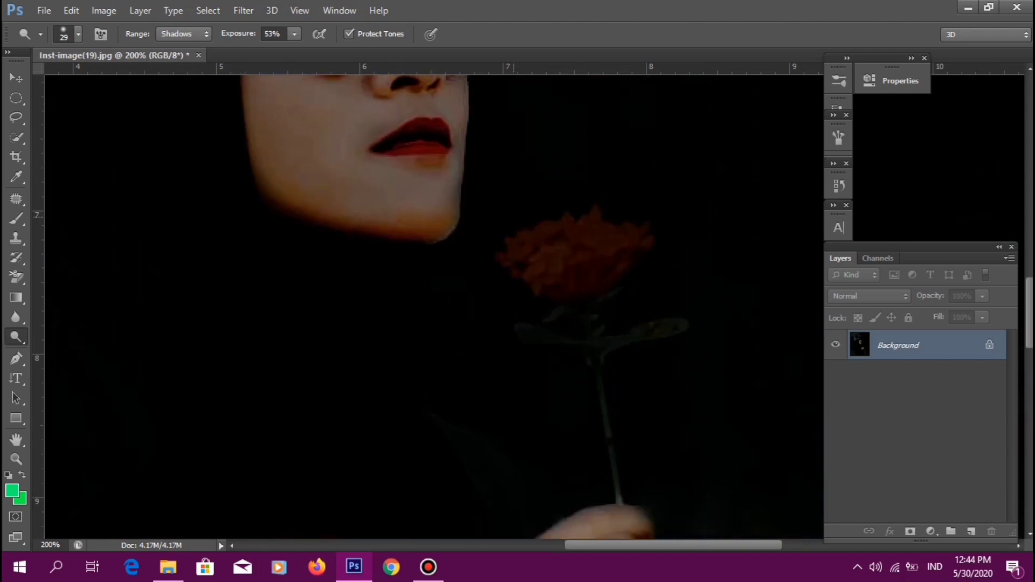
pyautogui.click(79, 34)
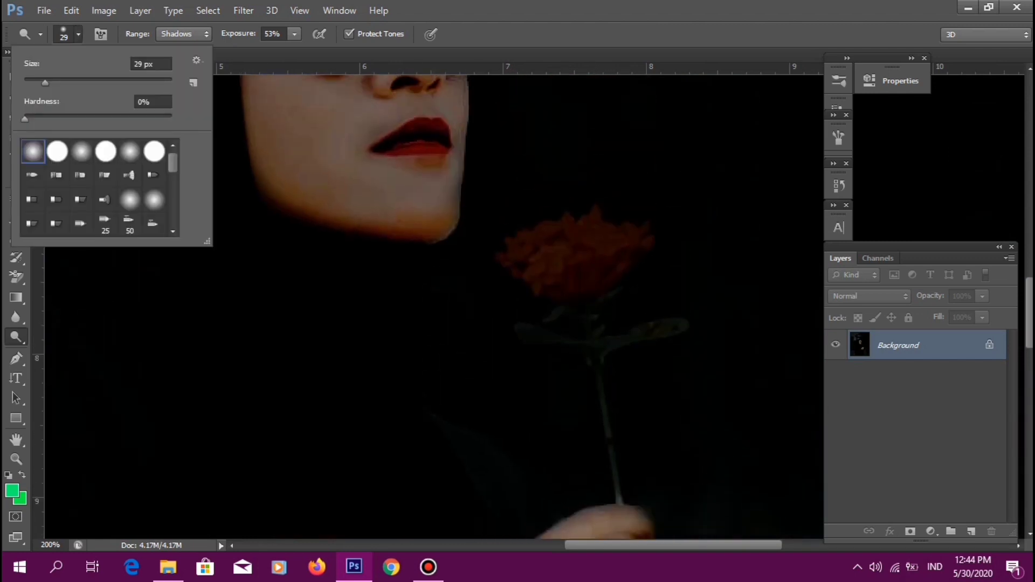
pyautogui.write('24')
pyautogui.press('Return')
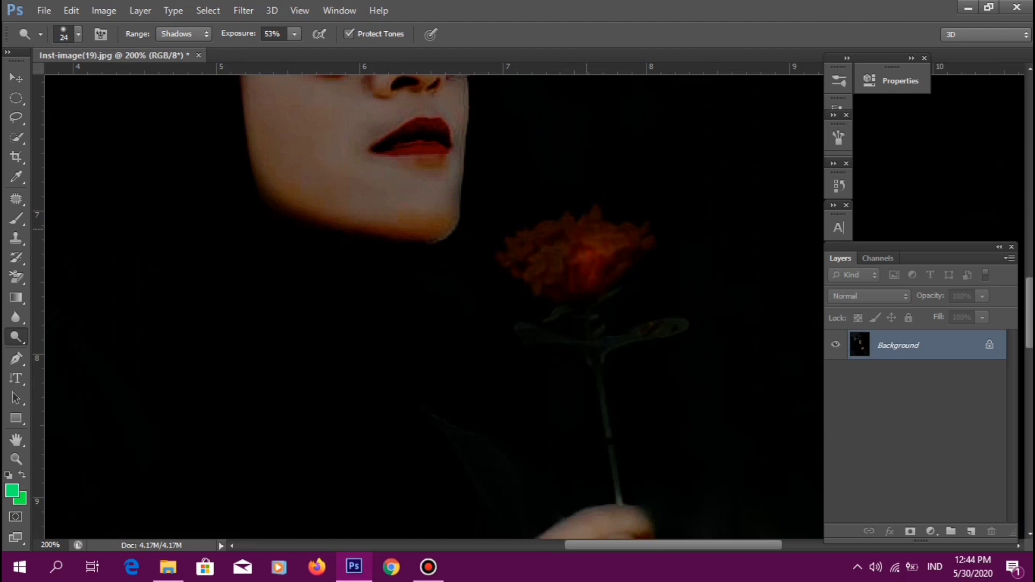
pyautogui.moveTo(586, 230); pyautogui.dragTo(560, 241)
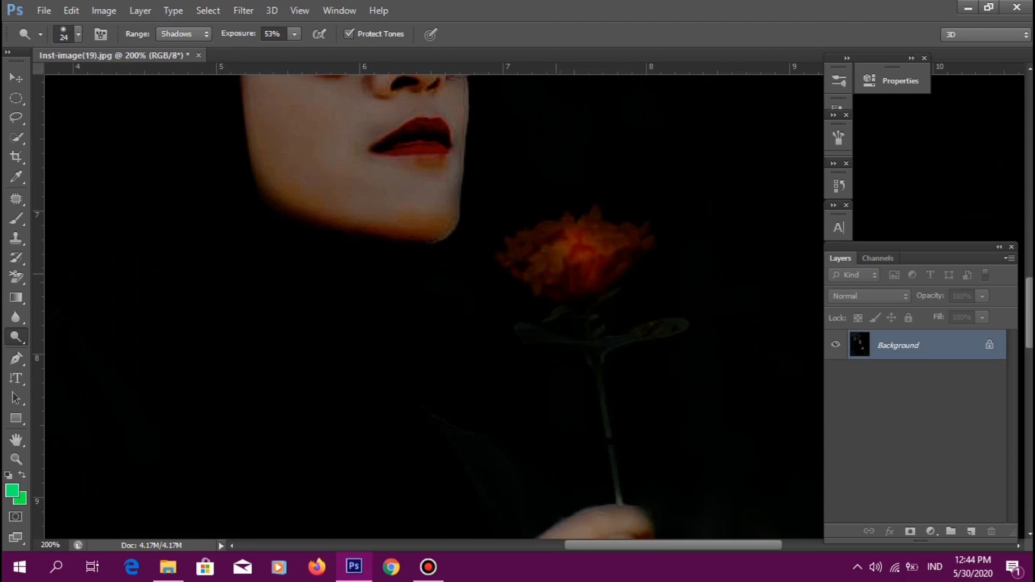
pyautogui.moveTo(635, 236); pyautogui.dragTo(547, 227)
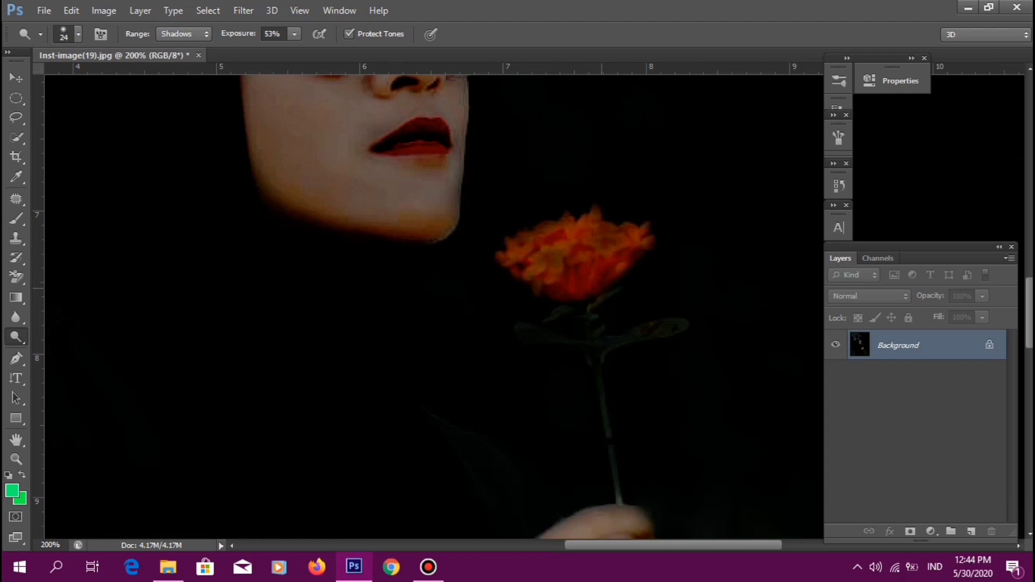
pyautogui.moveTo(585, 307); pyautogui.dragTo(549, 317)
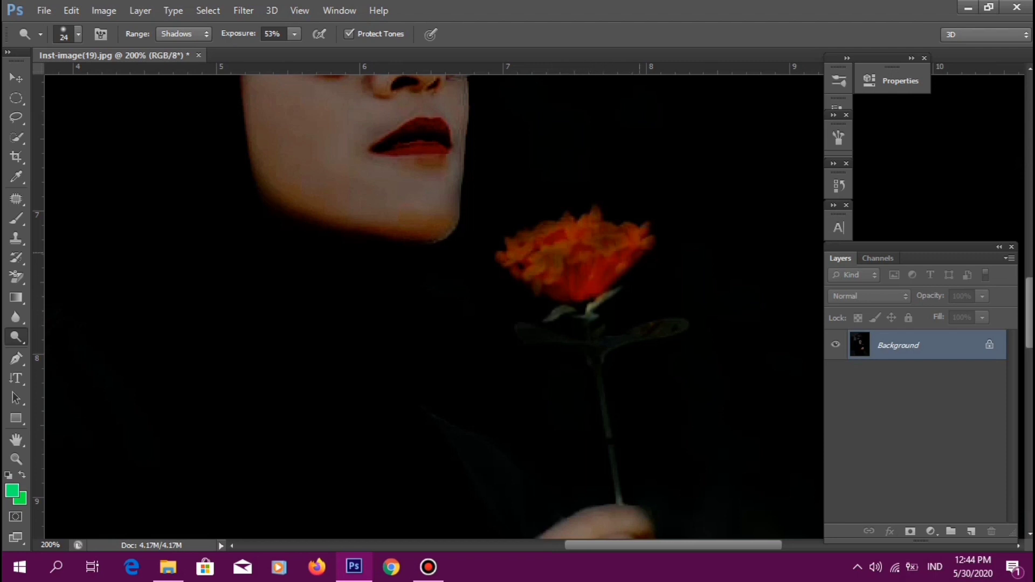
pyautogui.moveTo(599, 299); pyautogui.dragTo(576, 305)
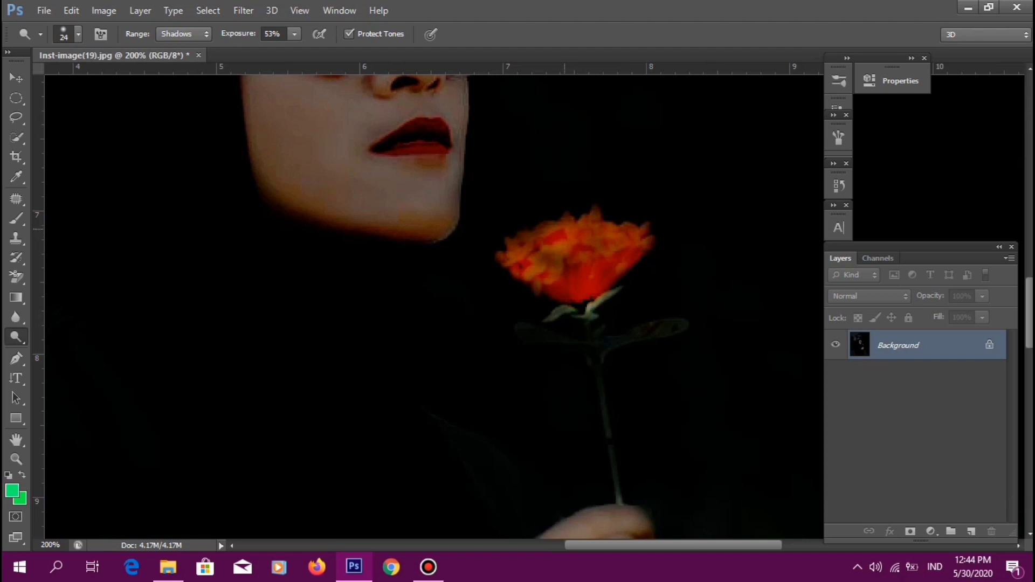
# - Dab the flower petals, right edge, sepal and stem node brighter
pyautogui.moveTo(564, 228); pyautogui.dragTo(533, 236)
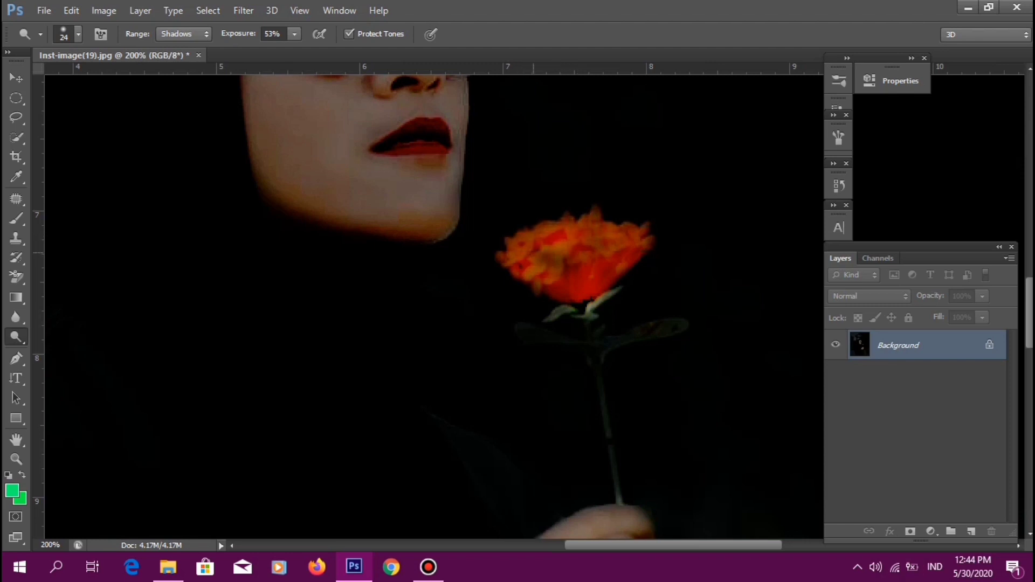
pyautogui.click(553, 266)
pyautogui.click(647, 243)
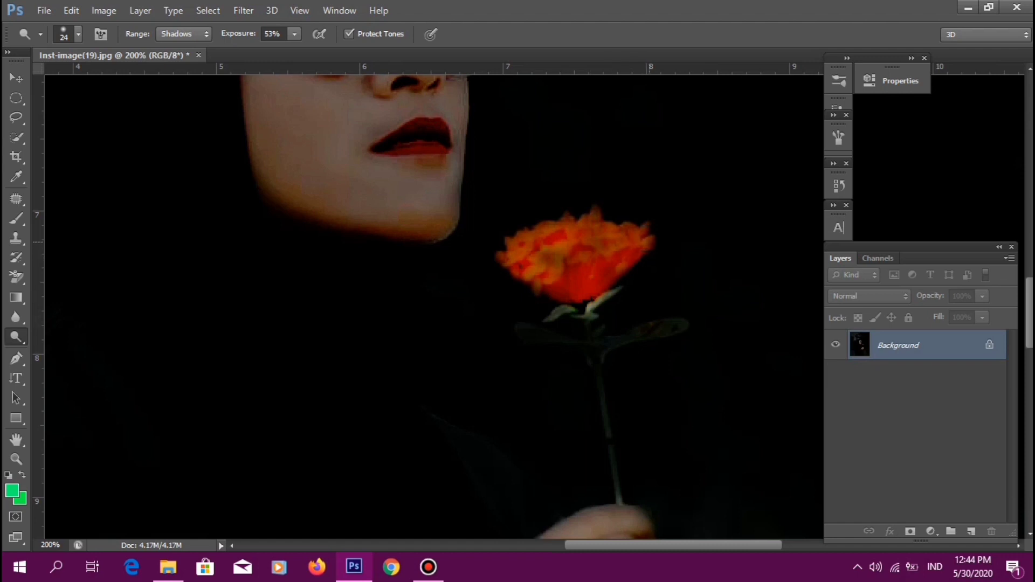
pyautogui.click(645, 229)
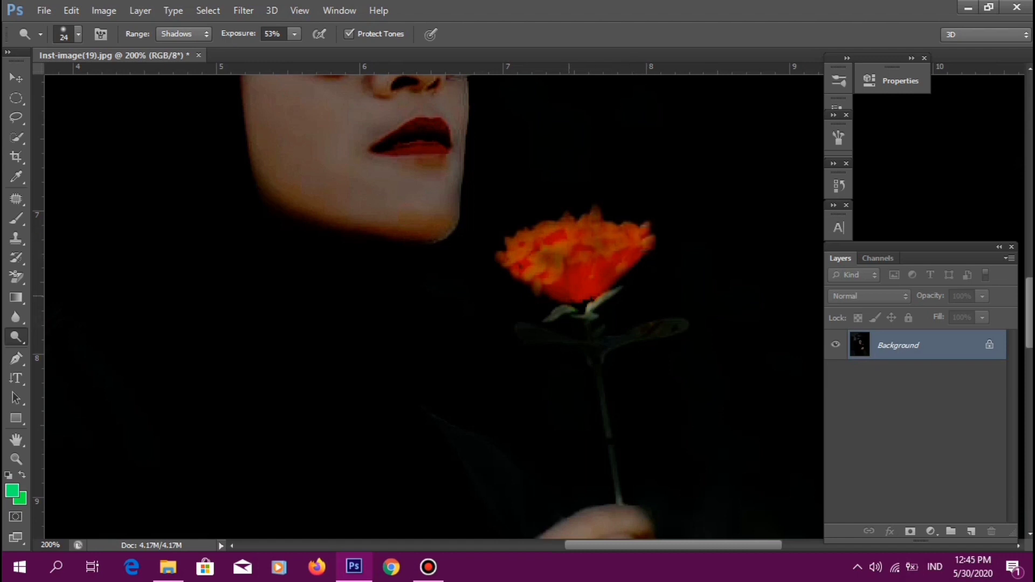
pyautogui.click(587, 314)
pyautogui.click(598, 357)
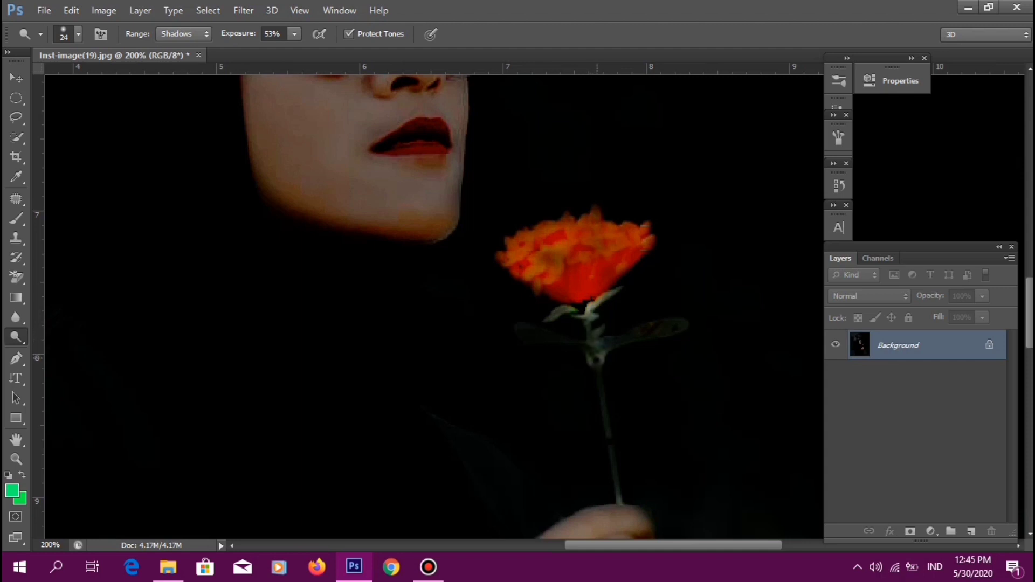
pyautogui.click(597, 358)
# - Set the dodge brush size to 11 px
pyautogui.click(78, 34)
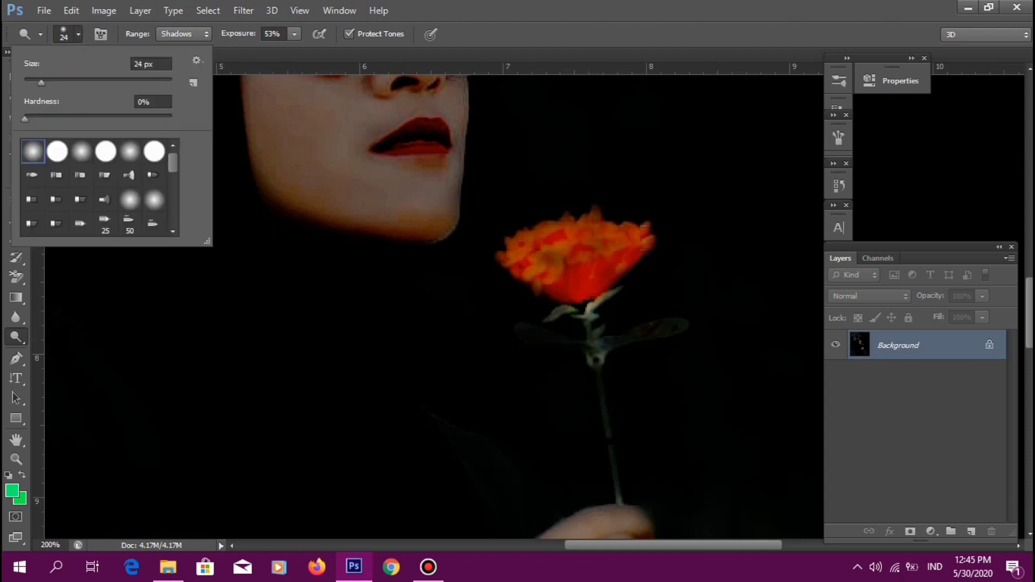
pyautogui.doubleClick(151, 63)
pyautogui.write('11')
pyautogui.press('Return')
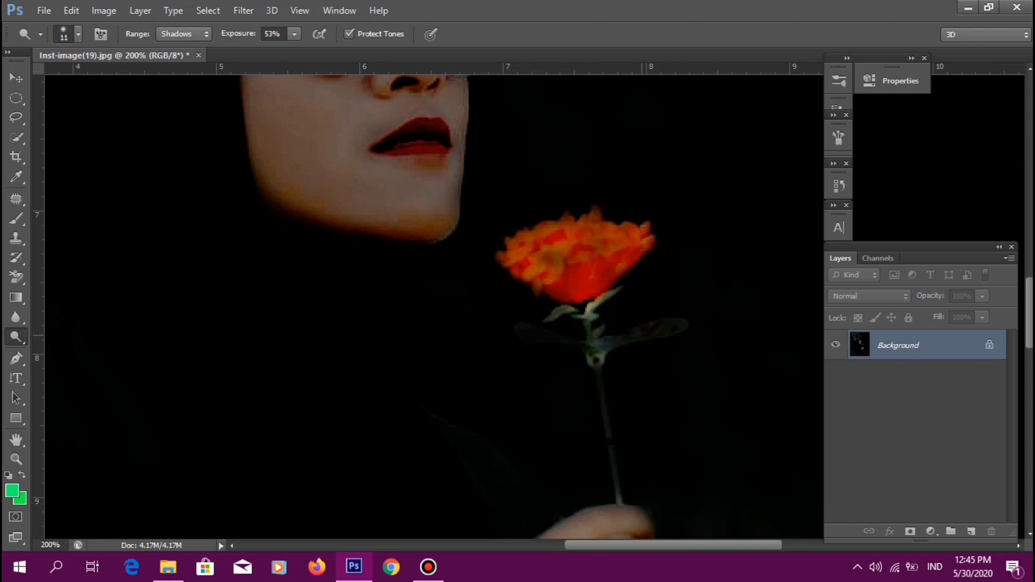
# - Dodge the leaf tip, both leaves and the length of the flower stem
pyautogui.click(680, 324)
pyautogui.moveTo(661, 325)
pyautogui.mouseDown()
pyautogui.moveTo(614, 339)
pyautogui.moveTo(673, 327)
pyautogui.moveTo(599, 342)
pyautogui.moveTo(599, 329)
pyautogui.moveTo(579, 316)
pyautogui.moveTo(581, 345)
pyautogui.mouseUp()
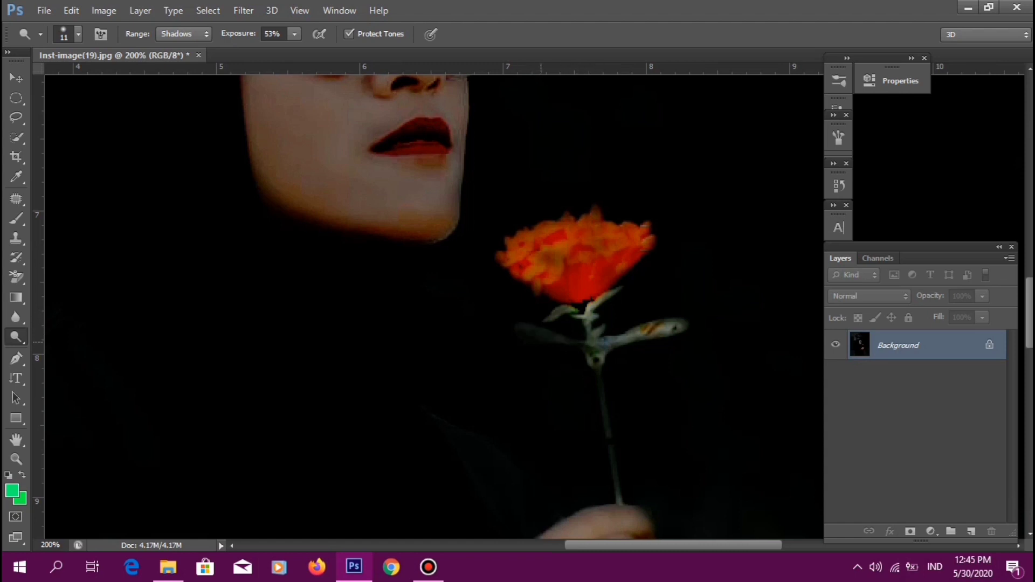
pyautogui.moveTo(528, 337)
pyautogui.mouseDown()
pyautogui.moveTo(599, 352)
pyautogui.moveTo(576, 360)
pyautogui.moveTo(572, 341)
pyautogui.moveTo(592, 356)
pyautogui.moveTo(531, 333)
pyautogui.moveTo(541, 331)
pyautogui.moveTo(530, 339)
pyautogui.moveTo(549, 341)
pyautogui.moveTo(560, 318)
pyautogui.mouseUp()
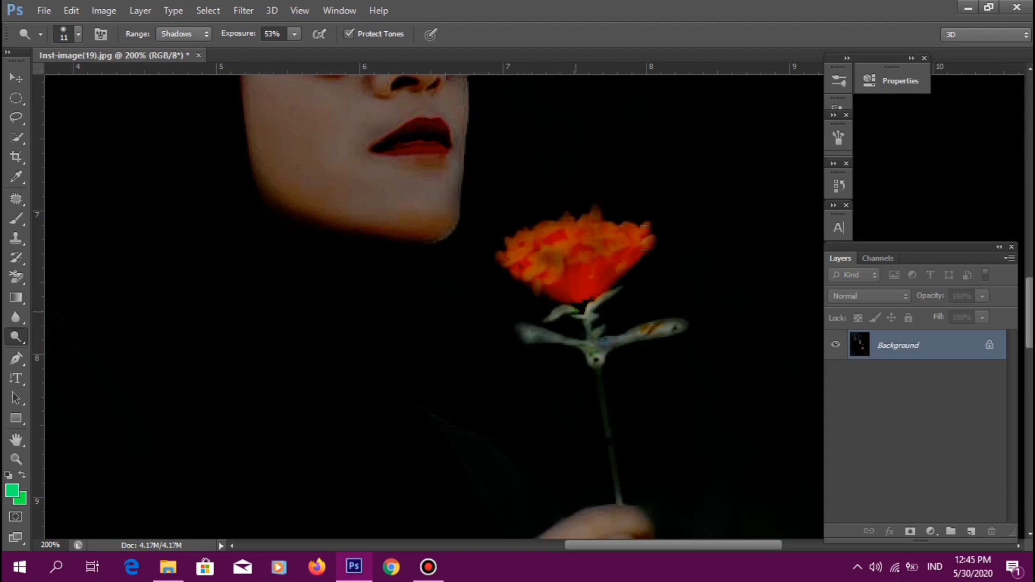
pyautogui.moveTo(536, 334)
pyautogui.mouseDown()
pyautogui.moveTo(545, 336)
pyautogui.moveTo(523, 333)
pyautogui.moveTo(609, 343)
pyautogui.mouseUp()
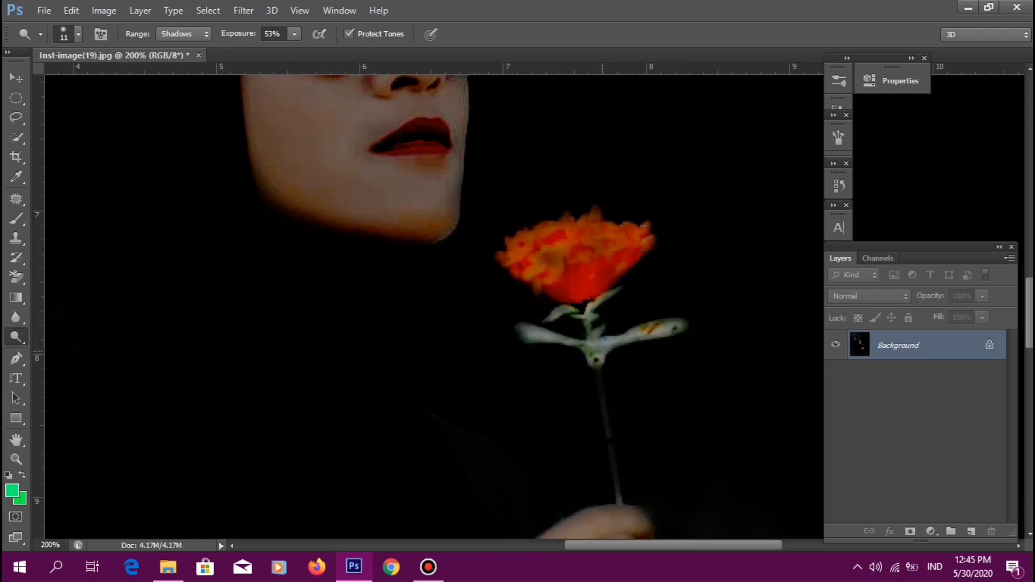
pyautogui.scroll(-2, 598, 350)
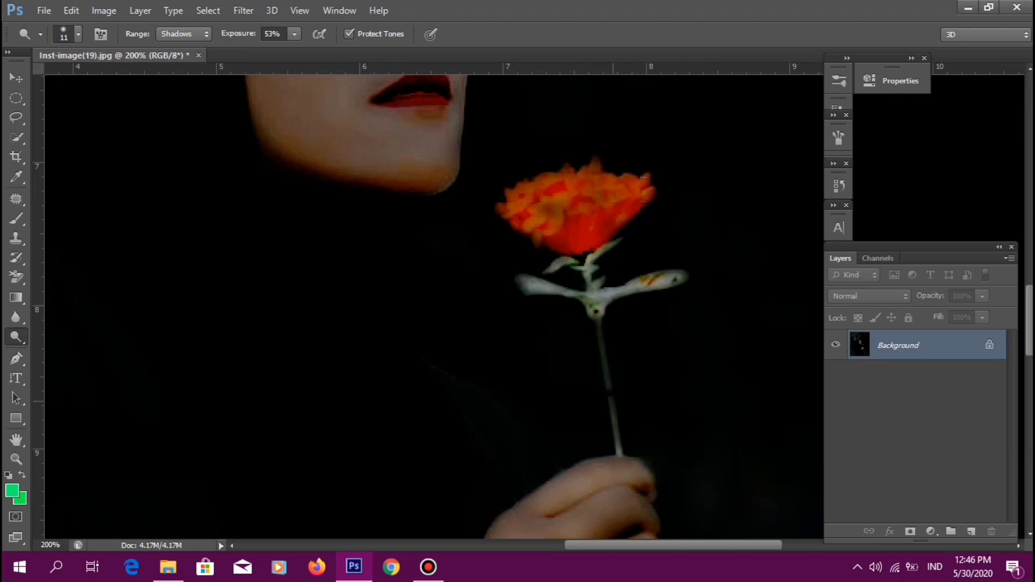
pyautogui.moveTo(608, 379)
pyautogui.mouseDown()
pyautogui.moveTo(599, 327)
pyautogui.moveTo(609, 389)
pyautogui.moveTo(611, 375)
pyautogui.mouseUp()
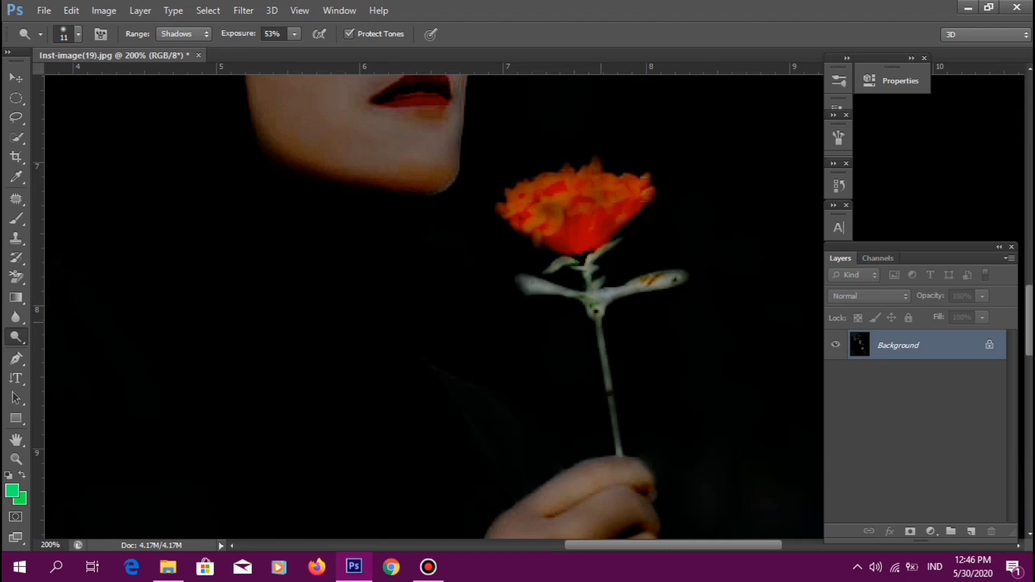
pyautogui.moveTo(600, 323)
pyautogui.mouseDown()
pyautogui.moveTo(591, 301)
pyautogui.moveTo(618, 458)
pyautogui.moveTo(594, 303)
pyautogui.moveTo(603, 361)
pyautogui.mouseUp()
# - Zoom in on the face, flower and hand, and brighten patches of the hand
pyautogui.hotkey('ctrl', '-')
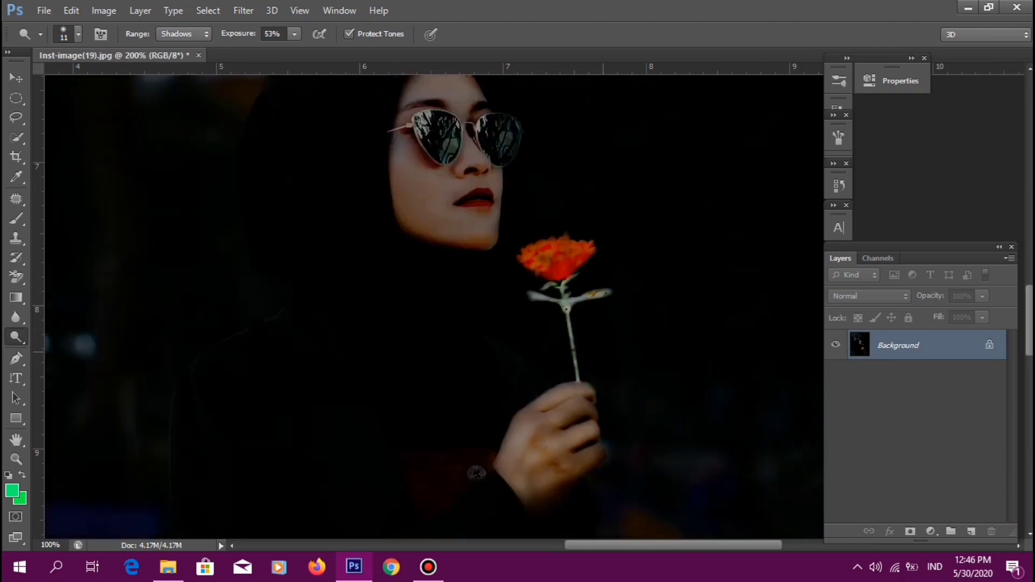
pyautogui.hotkey('ctrl', '-')
pyautogui.hotkey('ctrl', '-')
pyautogui.hotkey('ctrl', '-')
pyautogui.hotkey('ctrl', '+')
pyautogui.hotkey('ctrl', '+')
pyautogui.hotkey('ctrl', '+')
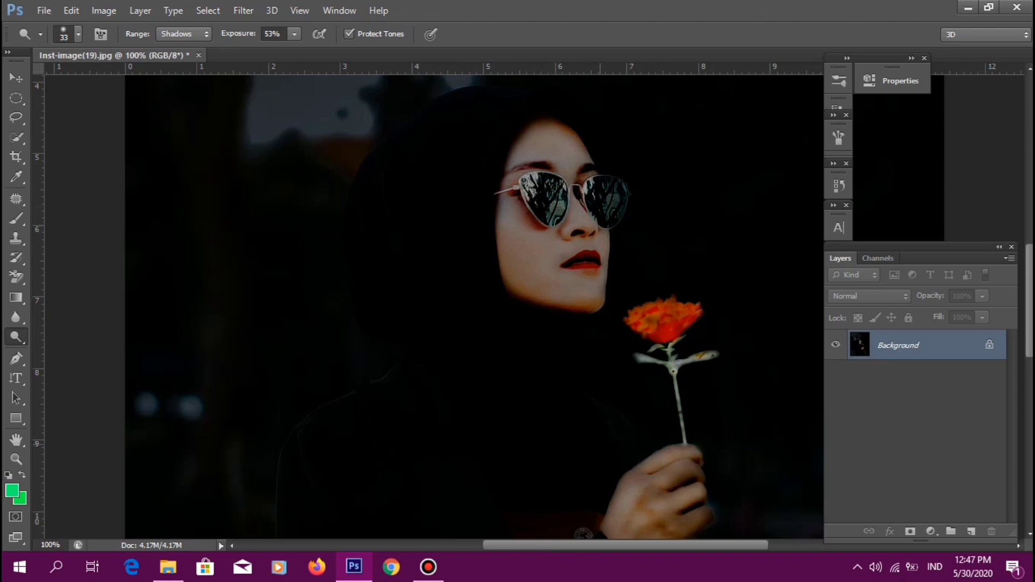
pyautogui.click(649, 500)
pyautogui.moveTo(644, 502)
pyautogui.mouseDown()
pyautogui.moveTo(663, 488)
pyautogui.moveTo(644, 511)
pyautogui.moveTo(654, 485)
pyautogui.moveTo(630, 475)
pyautogui.mouseUp()
pyautogui.moveTo(691, 465)
pyautogui.mouseDown()
pyautogui.moveTo(668, 493)
pyautogui.moveTo(674, 454)
pyautogui.mouseUp()
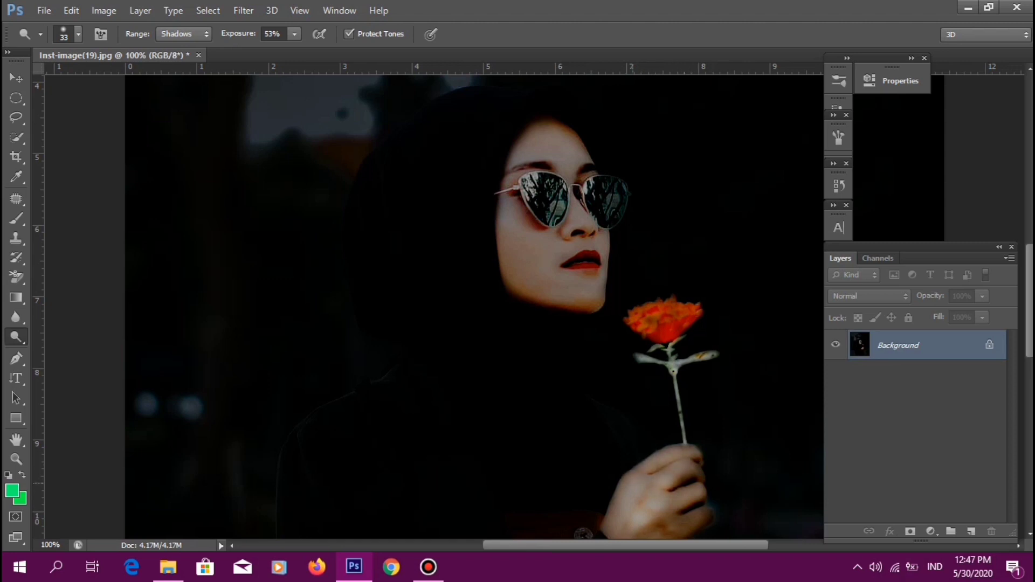
# - Dodge the knuckles, wrist sleeve, hand edge and top of the hand, then zoom out
pyautogui.scroll(-3, 668, 469)
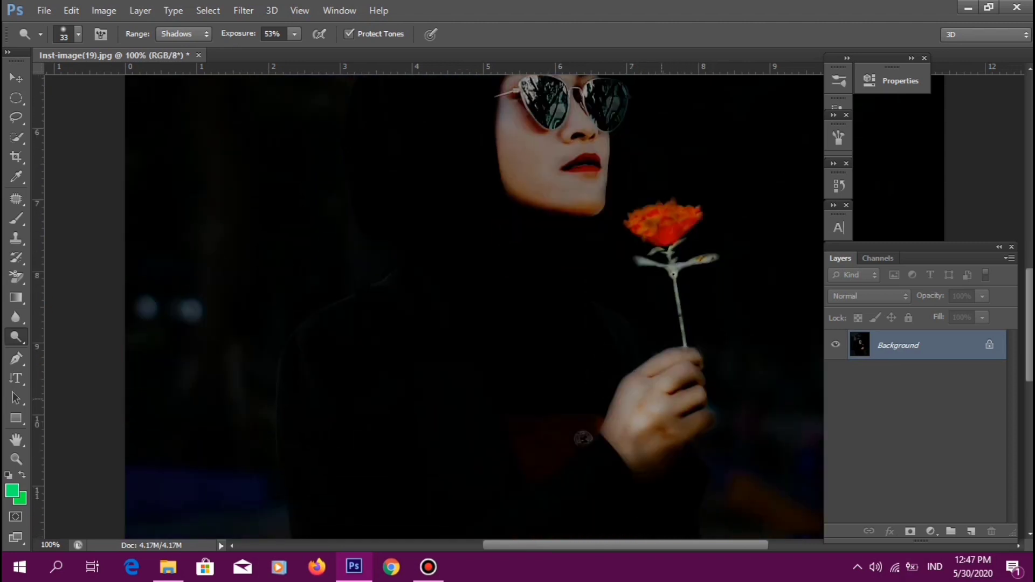
pyautogui.moveTo(691, 392); pyautogui.dragTo(669, 401)
pyautogui.moveTo(621, 433); pyautogui.dragTo(612, 418)
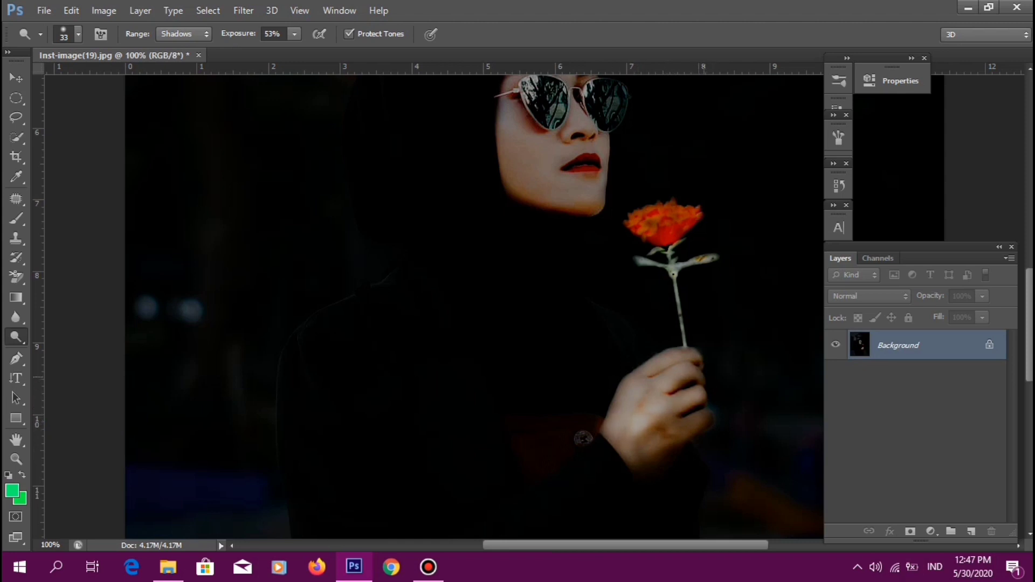
pyautogui.click(699, 377)
pyautogui.click(686, 351)
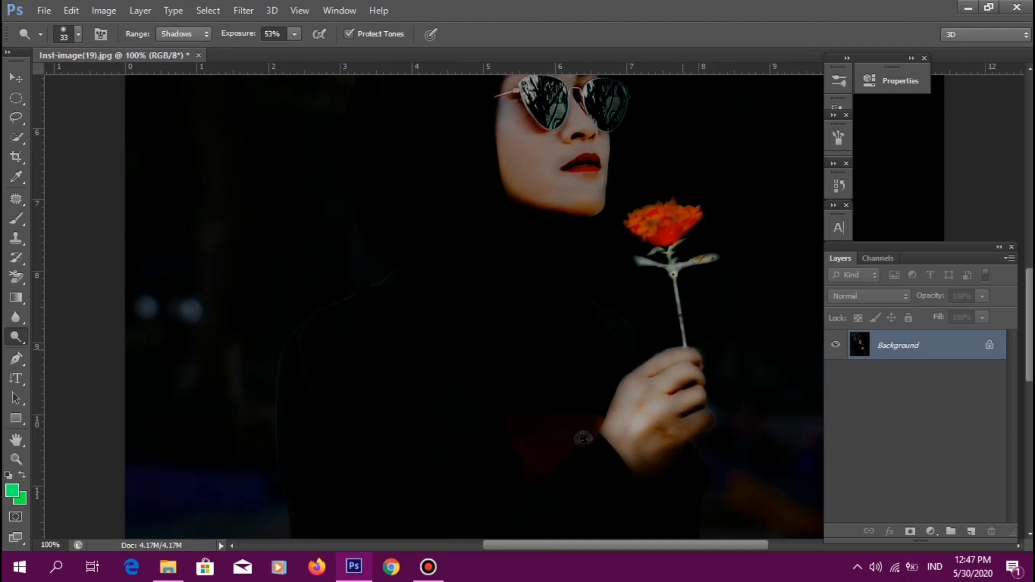
pyautogui.click(680, 348)
pyautogui.click(666, 353)
pyautogui.moveTo(653, 361); pyautogui.dragTo(644, 370)
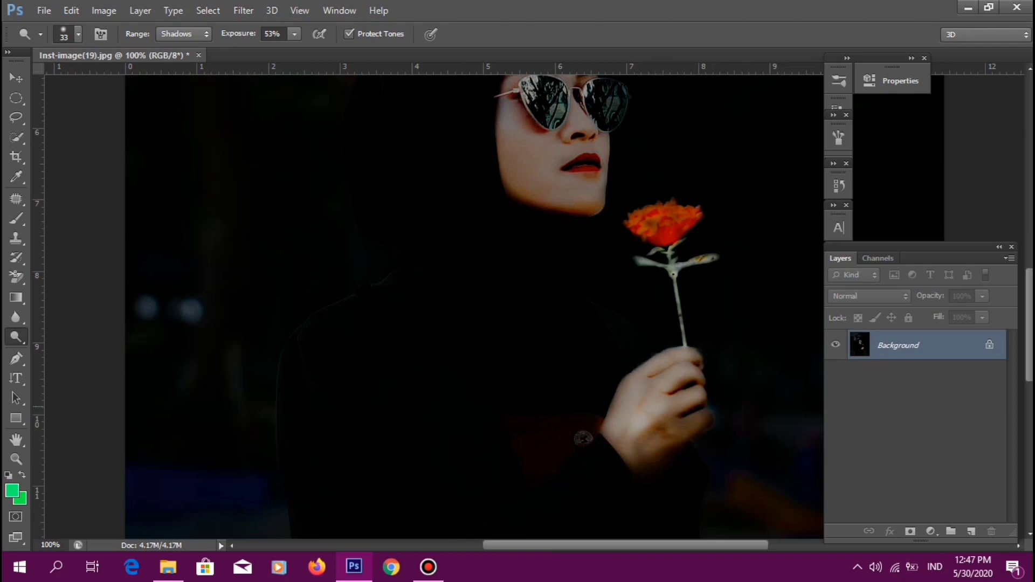
pyautogui.moveTo(661, 431)
pyautogui.mouseDown()
pyautogui.moveTo(643, 450)
pyautogui.moveTo(678, 432)
pyautogui.moveTo(652, 446)
pyautogui.moveTo(650, 438)
pyautogui.moveTo(664, 437)
pyautogui.moveTo(628, 468)
pyautogui.moveTo(608, 433)
pyautogui.mouseUp()
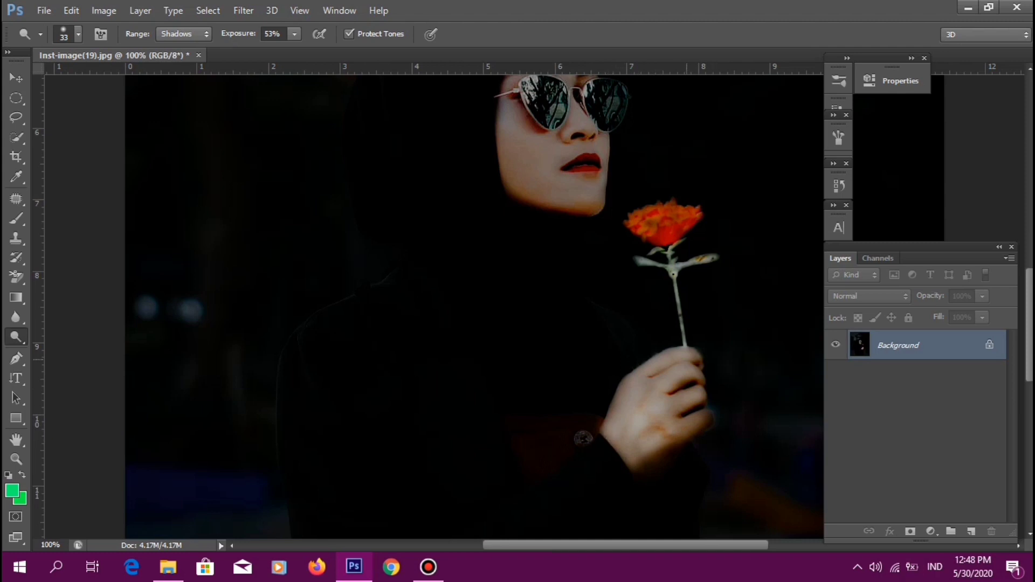
pyautogui.hotkey('ctrl', '-')
pyautogui.hotkey('ctrl', '-')
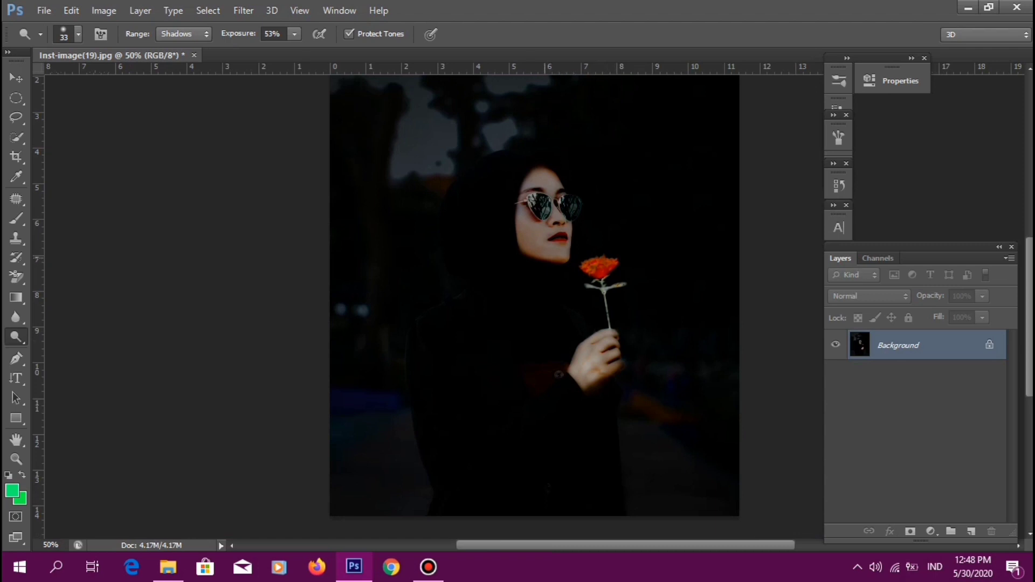
# - Dodge the red sleeve area, then convert the Background into Layer 0
pyautogui.moveTo(536, 256); pyautogui.dragTo(605, 197)
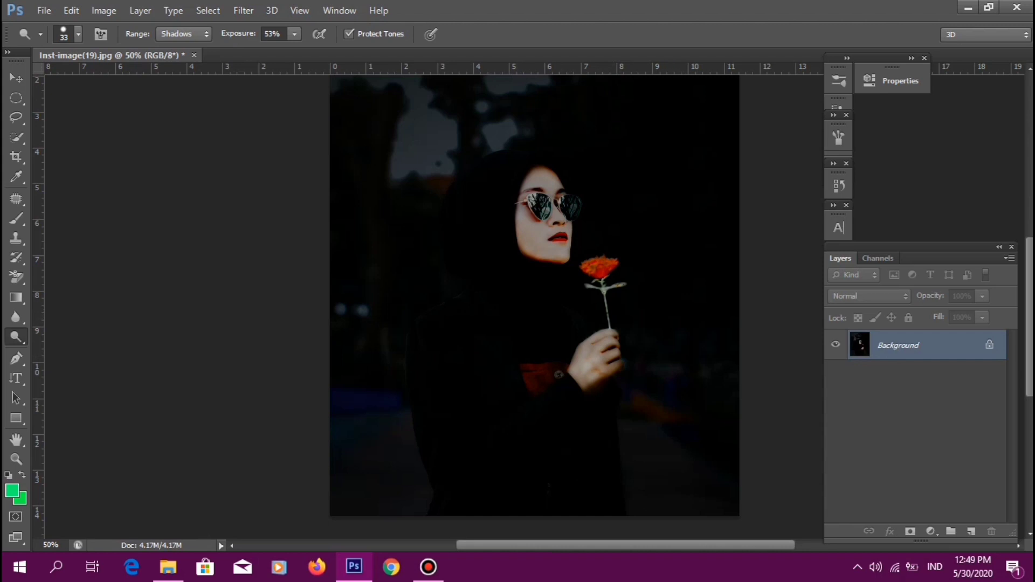
pyautogui.hotkey('ctrl', '-')
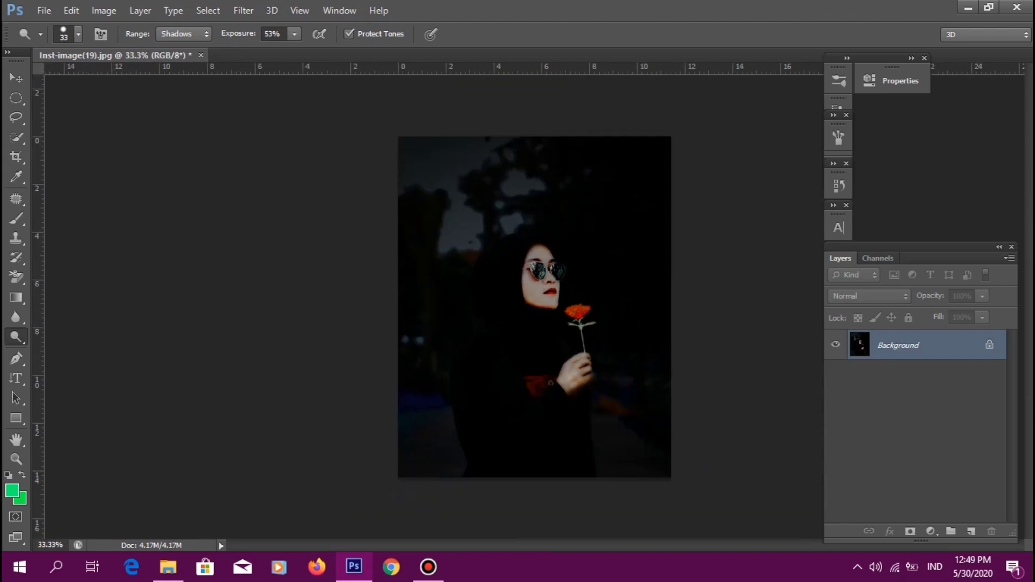
pyautogui.doubleClick(897, 345)
pyautogui.press('Return')
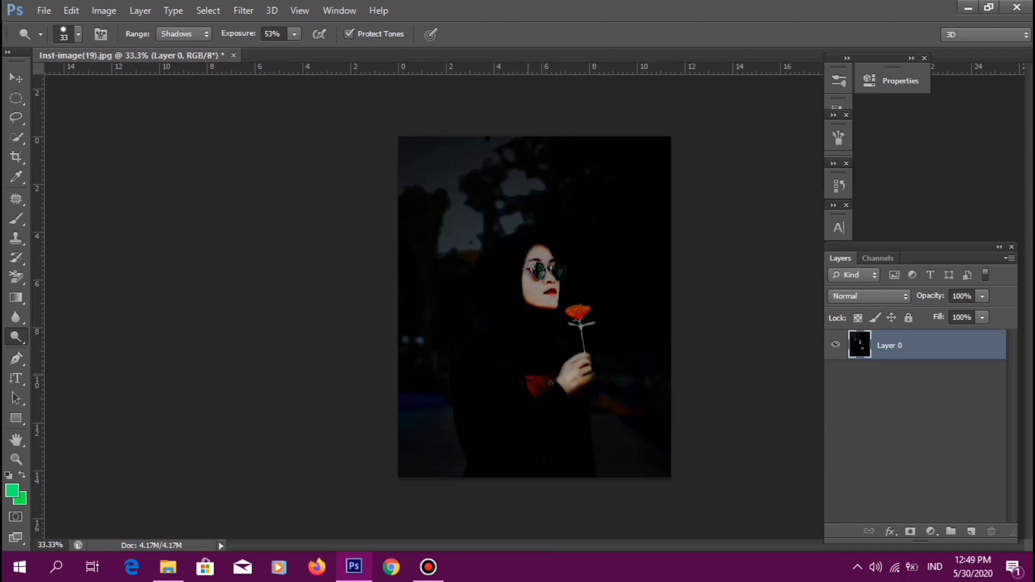
# - Soften the dodge brush hardness to 51%, dodge the sleeve, then raise hardness to 65%
pyautogui.click(78, 34)
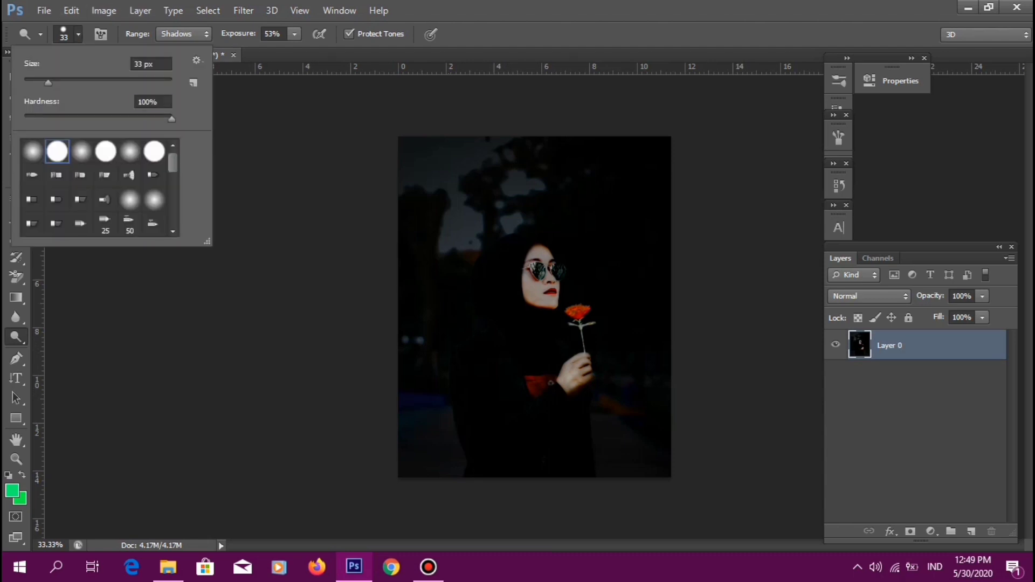
pyautogui.moveTo(172, 119); pyautogui.dragTo(99, 119)
pyautogui.press('Return')
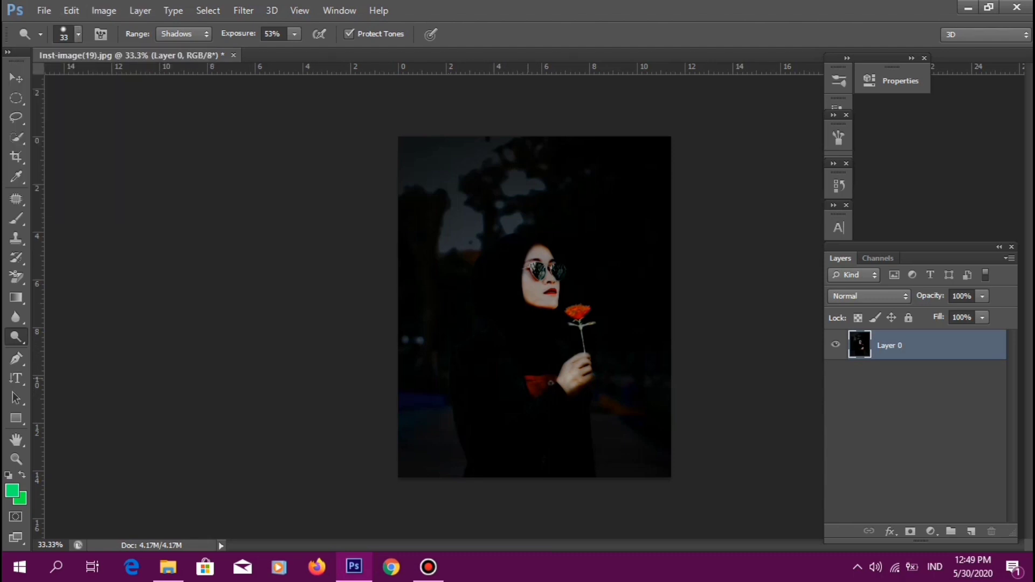
pyautogui.click(549, 381)
pyautogui.click(78, 34)
pyautogui.moveTo(99, 118); pyautogui.dragTo(121, 118)
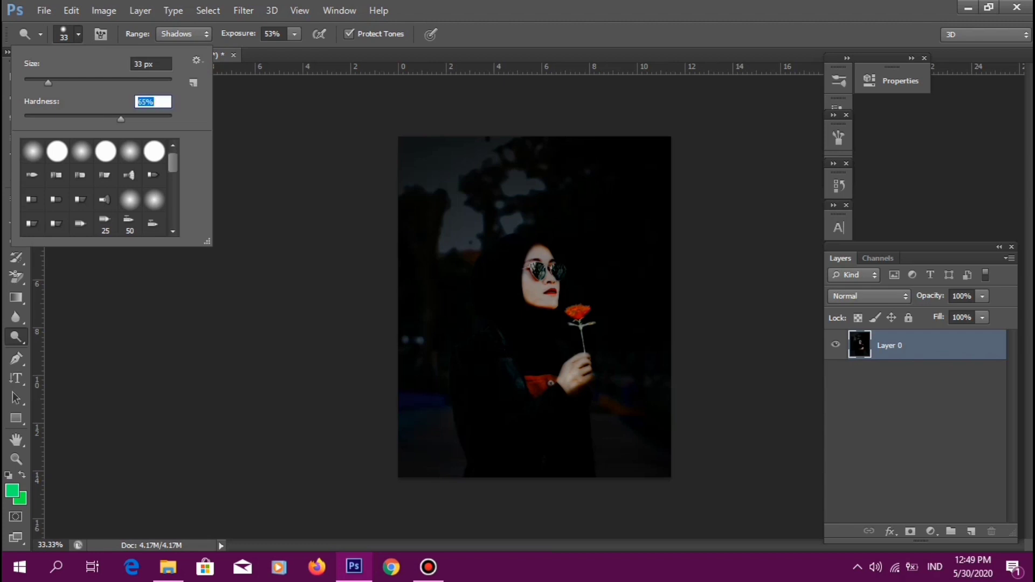
pyautogui.press('Return')
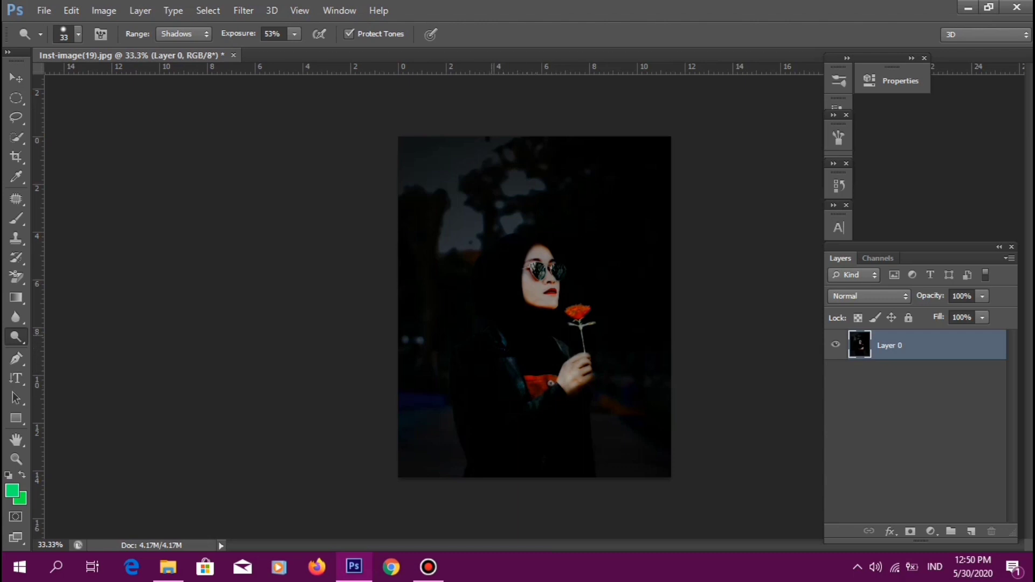
# - Enlarge the brush and dodge the area left of the hand and the coat sleeve
pyautogui.click(78, 34)
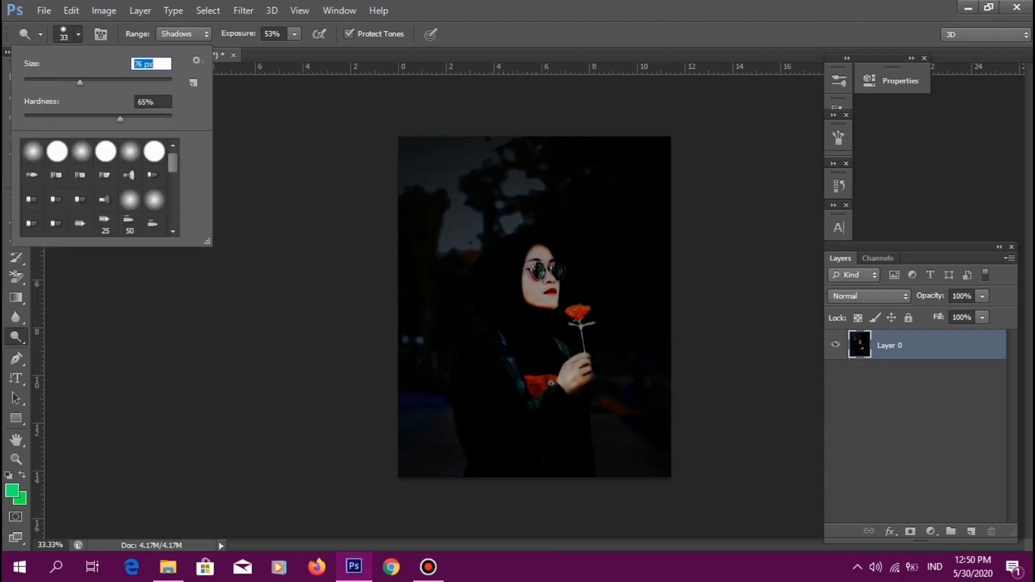
pyautogui.press('Return')
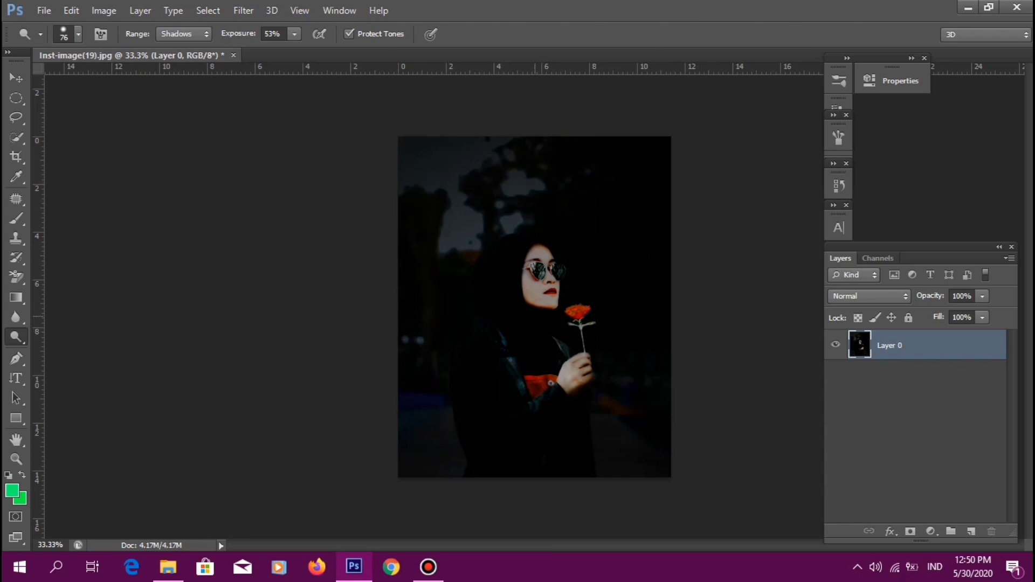
pyautogui.moveTo(557, 341)
pyautogui.mouseDown()
pyautogui.moveTo(564, 353)
pyautogui.moveTo(510, 360)
pyautogui.mouseUp()
pyautogui.moveTo(504, 361); pyautogui.dragTo(519, 394)
# - Revert to the first Dodge Tool step in the History panel
pyautogui.click(838, 186)
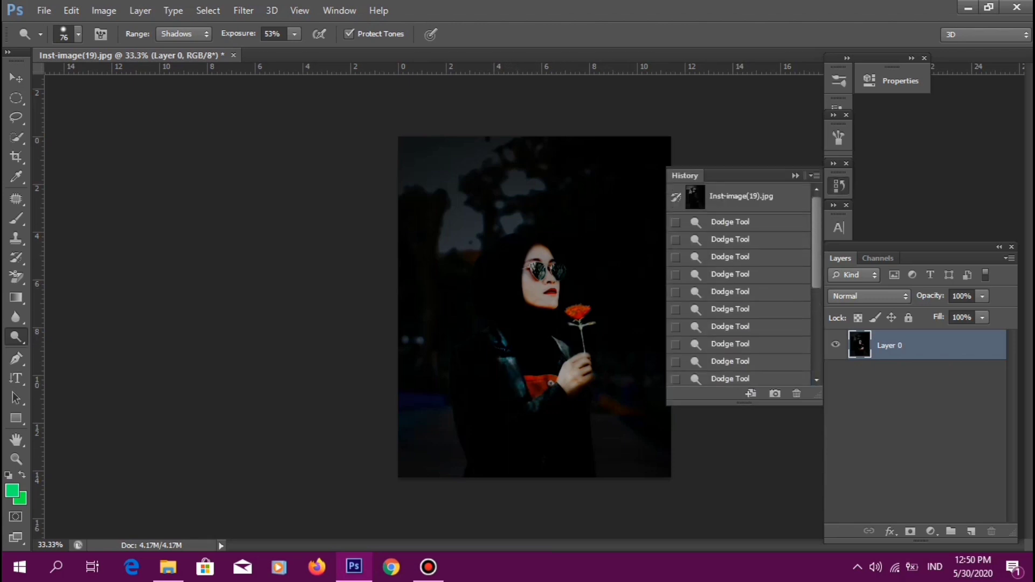
pyautogui.click(730, 238)
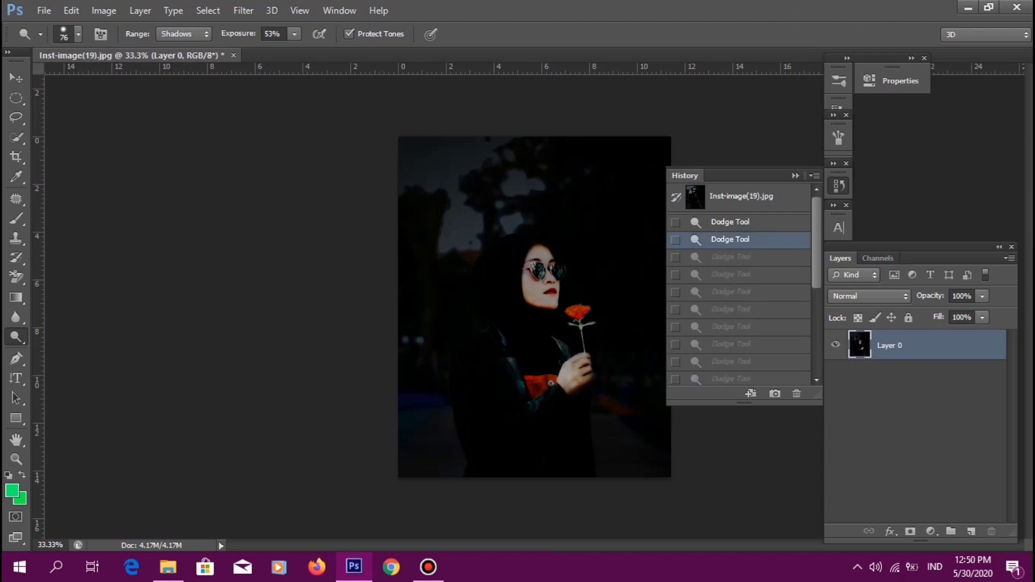
pyautogui.hotkey('ctrl', 'alt', 'z')
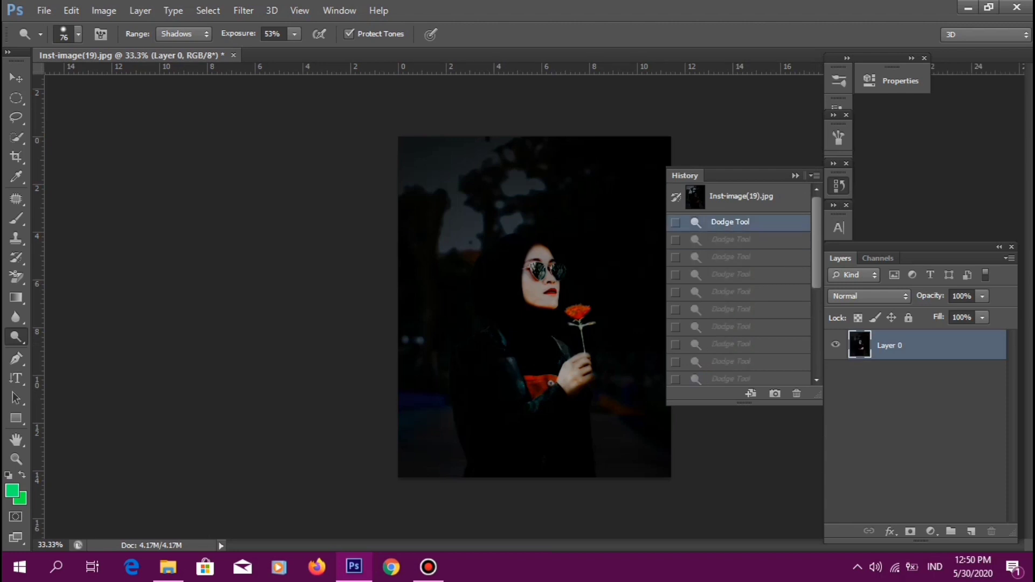
pyautogui.click(838, 186)
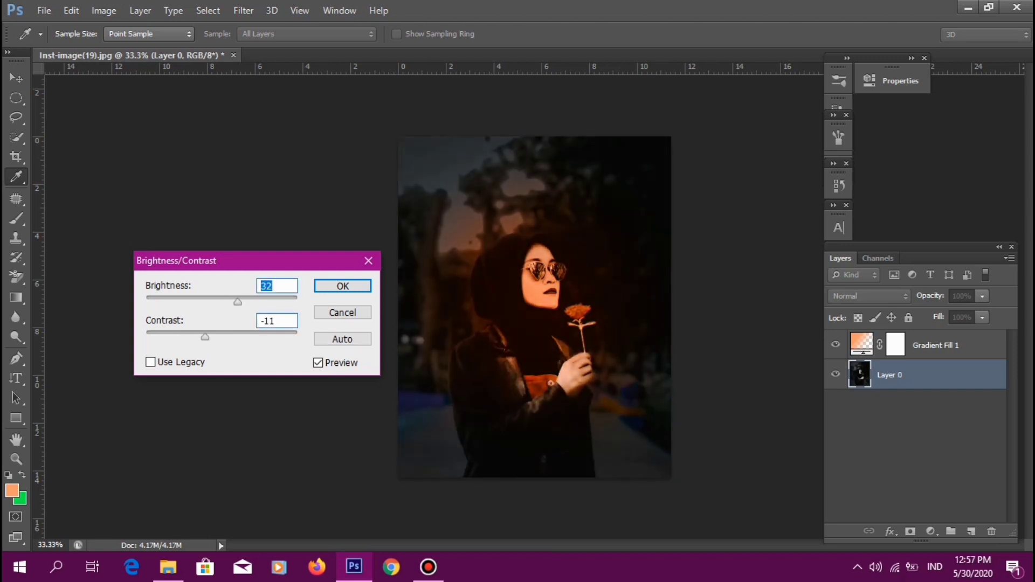
# - Apply Brightness/Contrast with brightness set to 56
pyautogui.write('56')
pyautogui.press('Tab')
pyautogui.press('Return')
pyautogui.press('o')
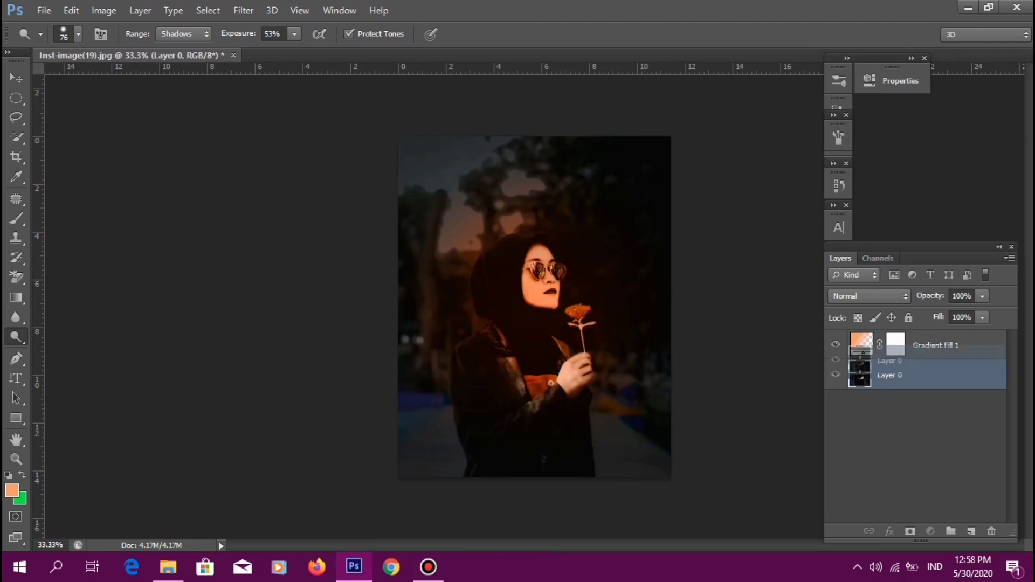
# - Save a JPEG copy of the portrait as foto(19).jpg
pyautogui.moveTo(889, 360); pyautogui.dragTo(889, 341)
pyautogui.hotkey('ctrl', 'z')
pyautogui.hotkey('ctrl', 'shift', 's')
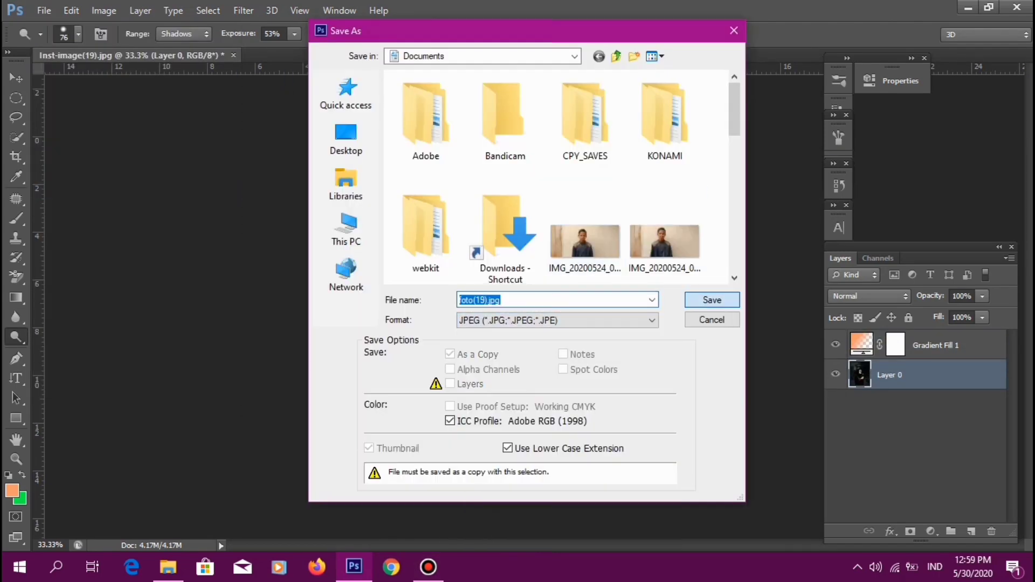
pyautogui.press('Escape')
# - In Camera Raw, set Whites +27 and Clarity -14, and adjust the other tone values
pyautogui.hotkey('ctrl', 'shift', 'a')
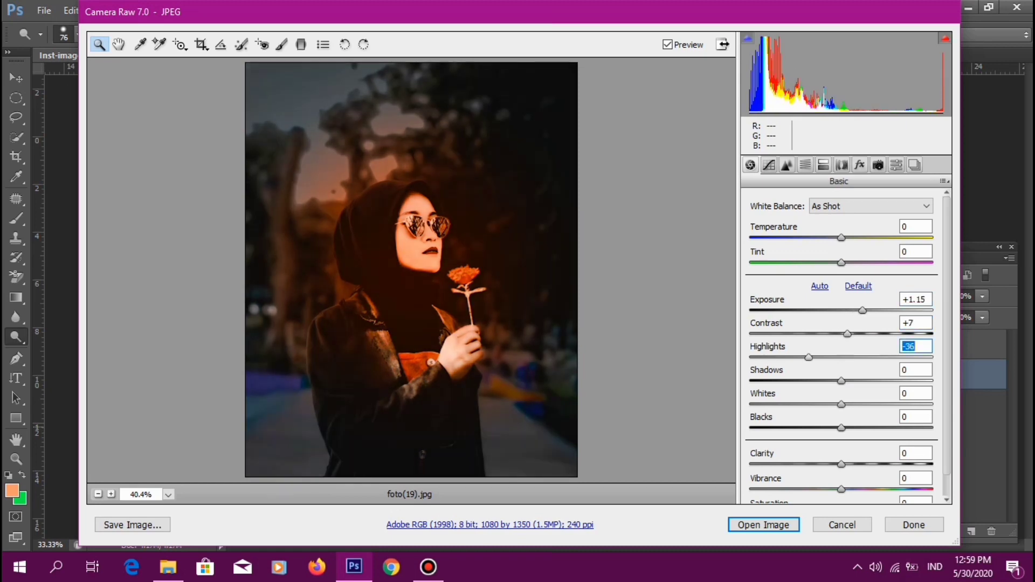
pyautogui.press('Tab')
pyautogui.write('27')
pyautogui.press('Tab')
pyautogui.write('40')
pyautogui.press('Tab')
pyautogui.write('-14')
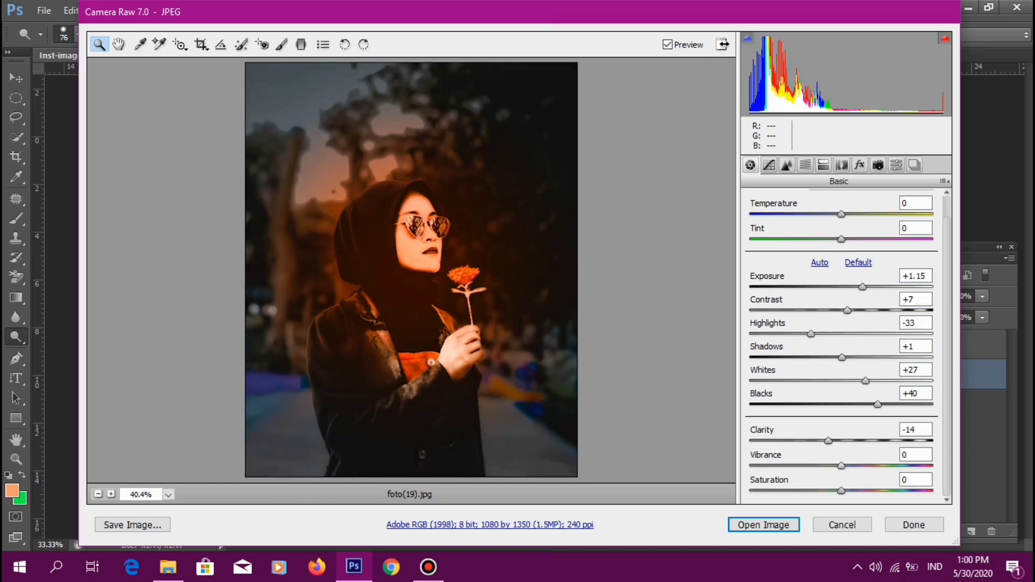
pyautogui.write('12')
pyautogui.hotkey('shift', 'Tab')
pyautogui.hotkey('shift', 'Tab')
pyautogui.write('3')
pyautogui.hotkey('shift', 'Tab')
pyautogui.write('-2')
pyautogui.hotkey('shift', 'Tab')
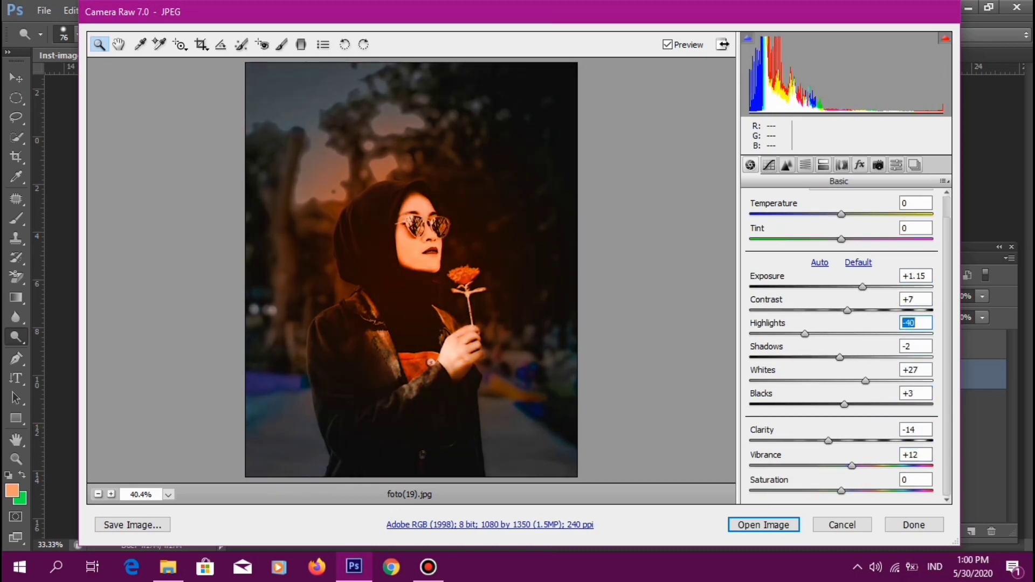